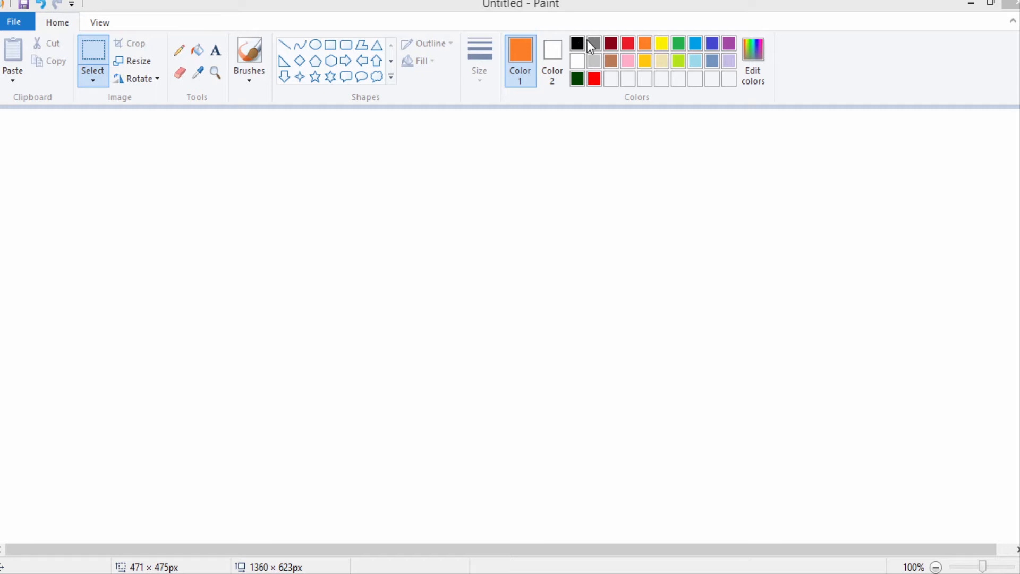
- Draw an upright orange ellipse about 162 × 375 px in the middle of the canvas as the corn cob outline
click(644, 47)
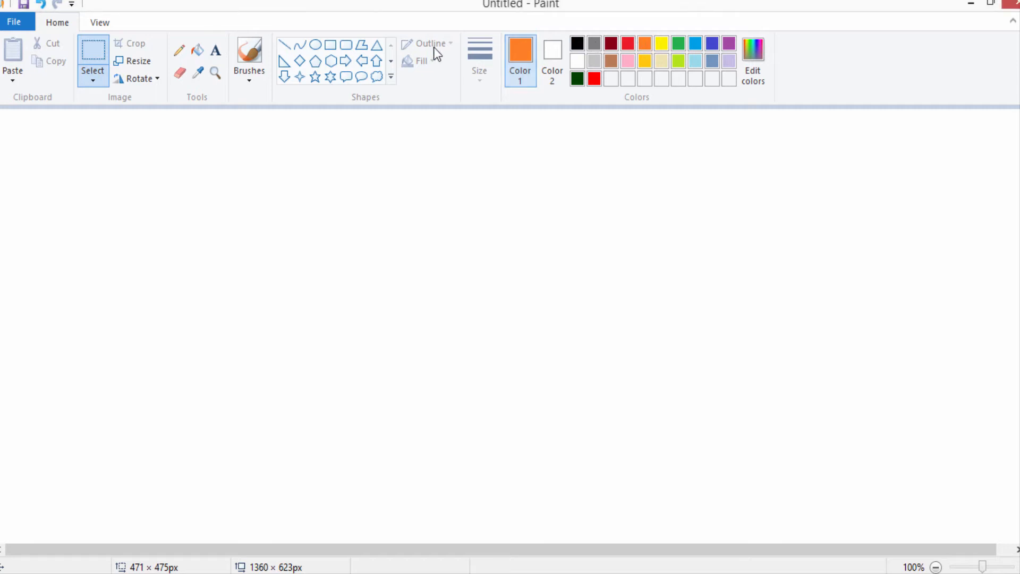
click(320, 45)
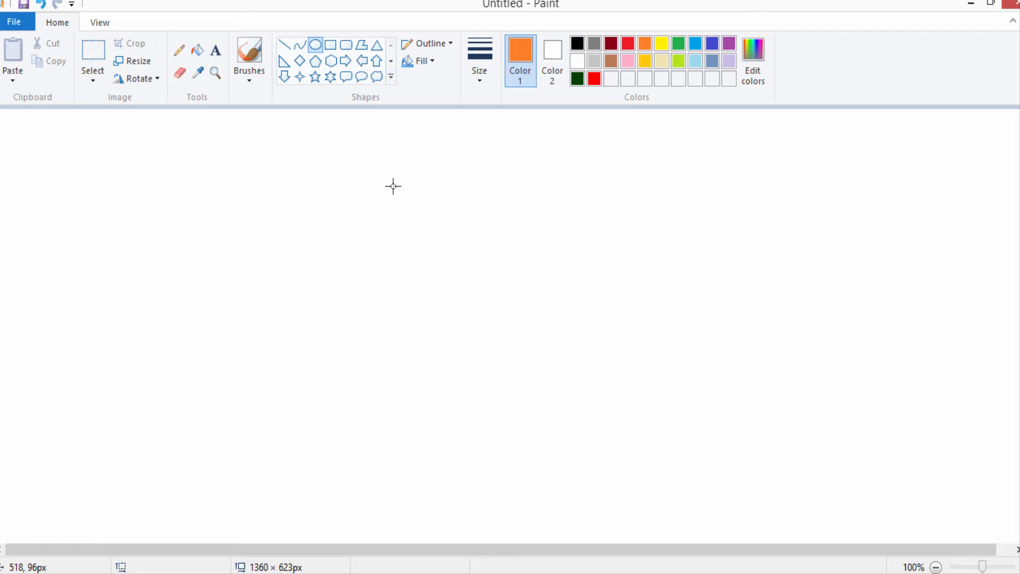
drag(393, 195, 516, 485)
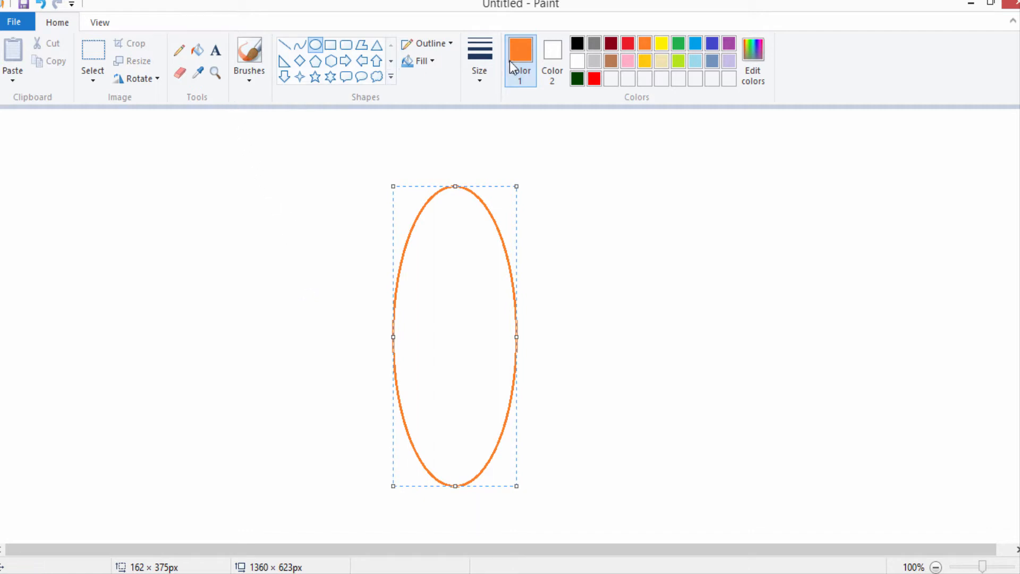
click(537, 141)
- Draw a dark green curve from the ellipse's lower-left edge, bending up and out to a leaf tip beyond its upper right
click(583, 81)
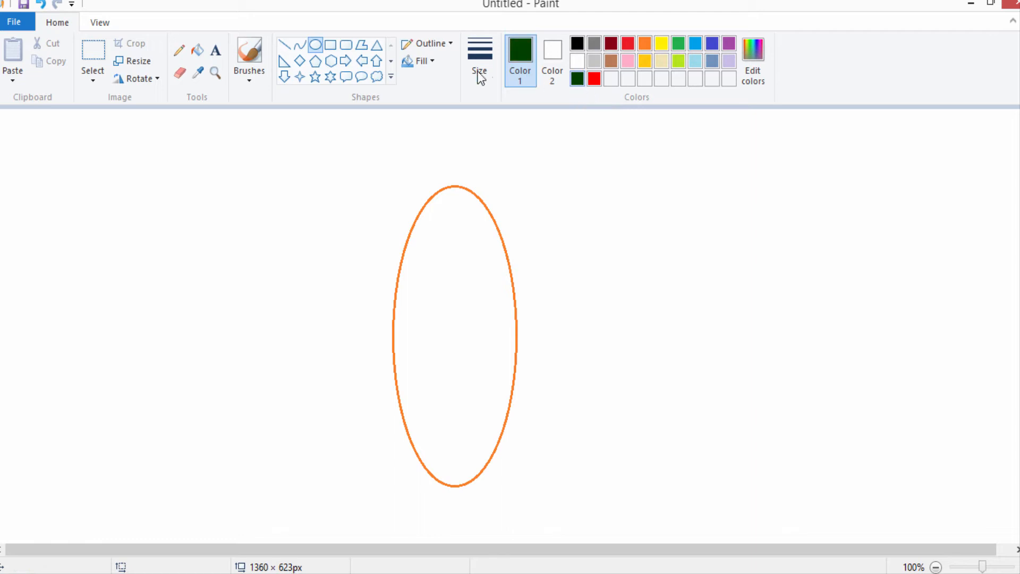
click(299, 45)
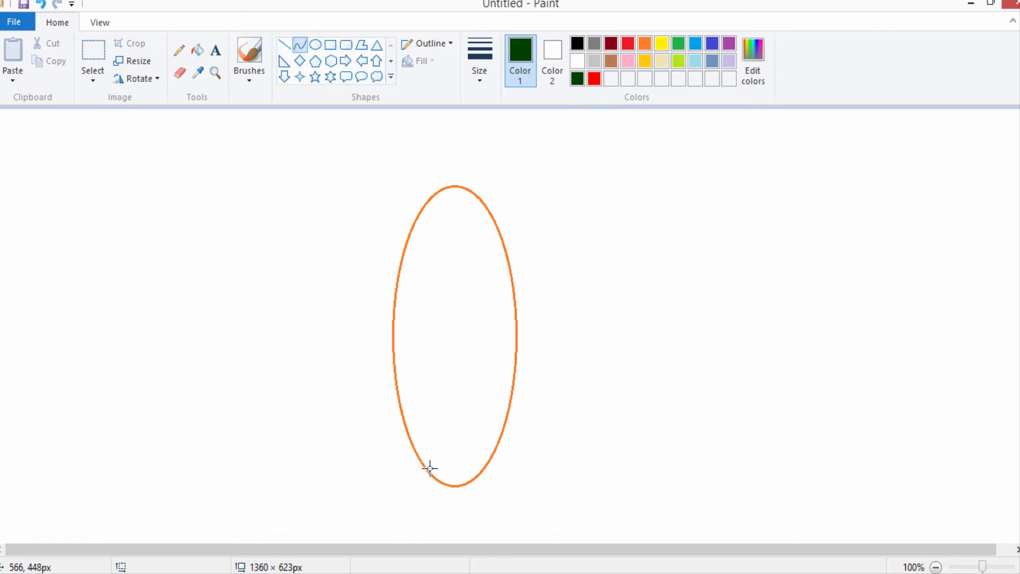
drag(430, 467, 493, 317)
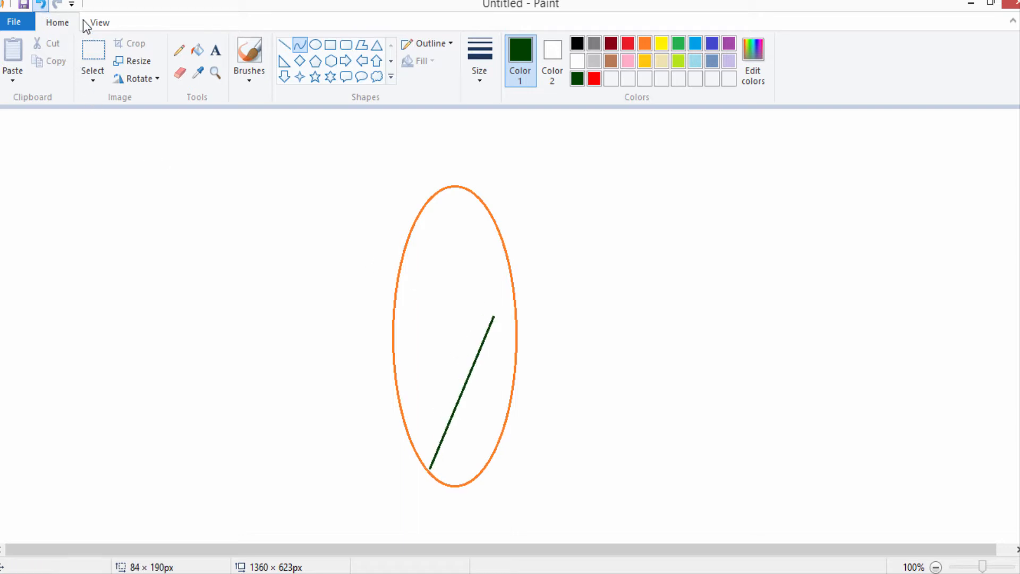
click(41, 4)
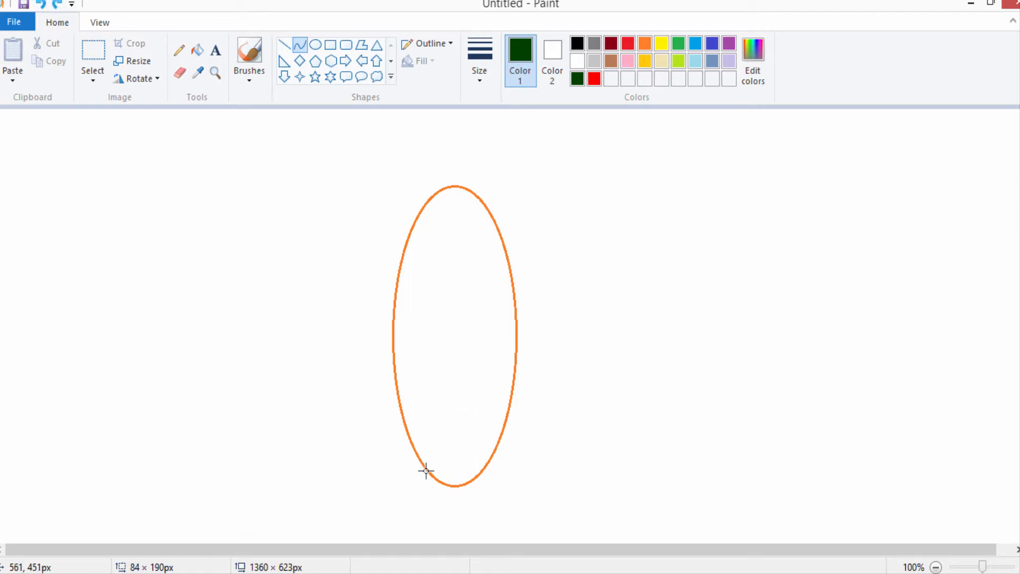
drag(428, 470, 592, 205)
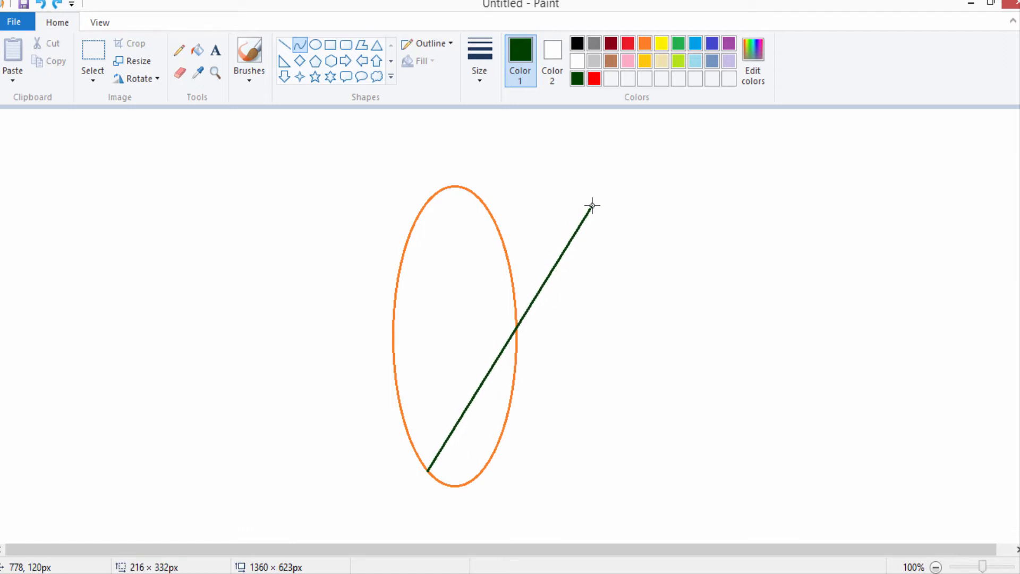
click(523, 322)
drag(524, 322, 492, 210)
click(657, 216)
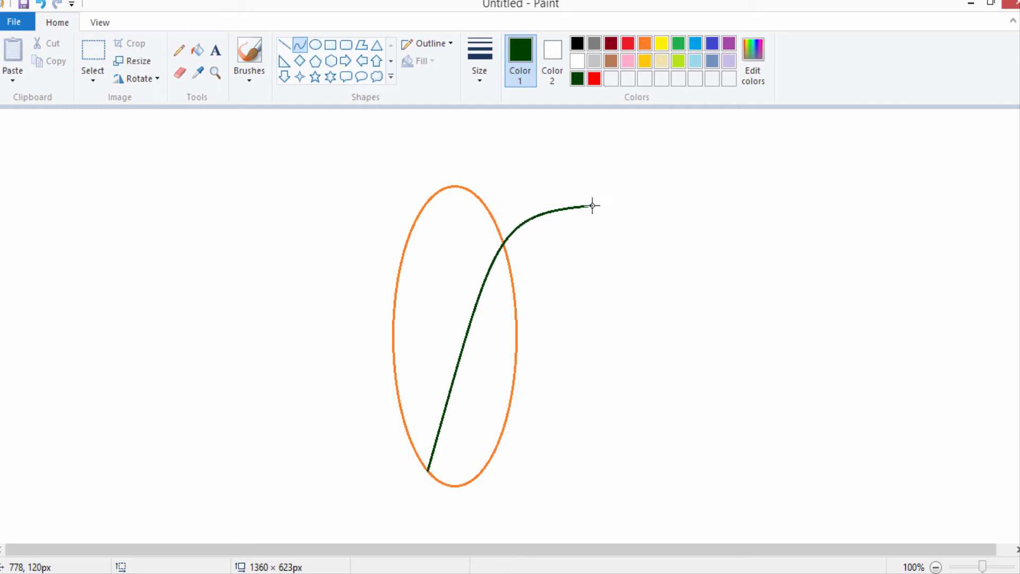
- Close the right leaf with dark green curves from its tip to the ellipse's right edge and around the bottom to the leaf's starting point
drag(592, 206, 515, 332)
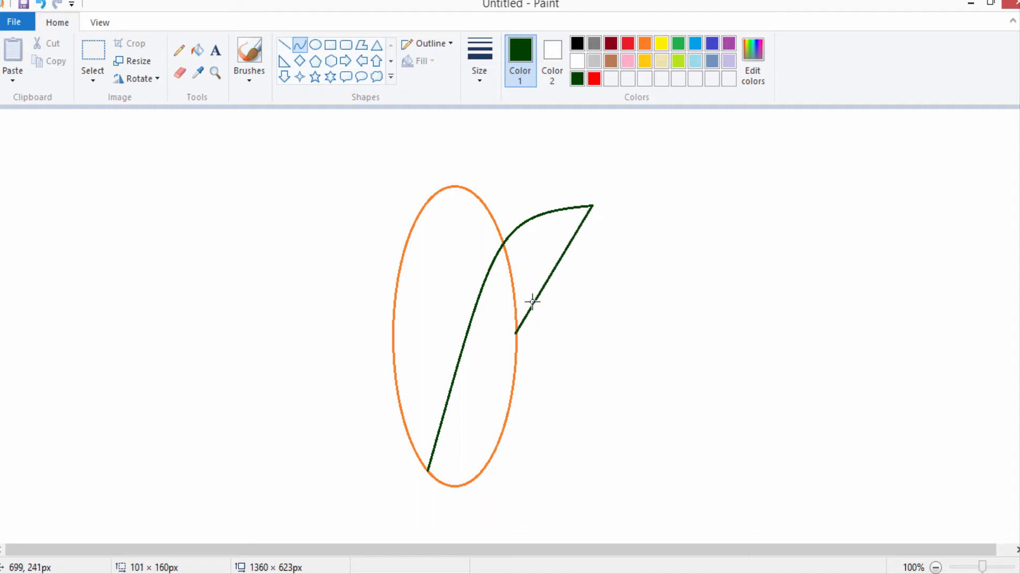
drag(539, 287, 524, 263)
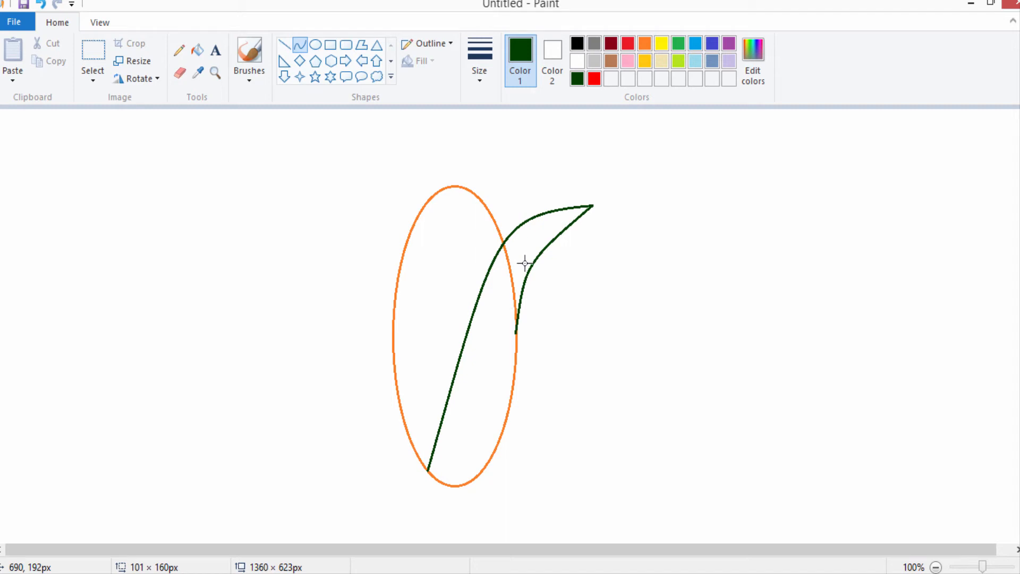
mouse_move(528, 264)
mouse_down()
mouse_move(516, 246)
mouse_move(538, 243)
mouse_move(527, 260)
mouse_up()
click(640, 282)
drag(516, 331, 428, 469)
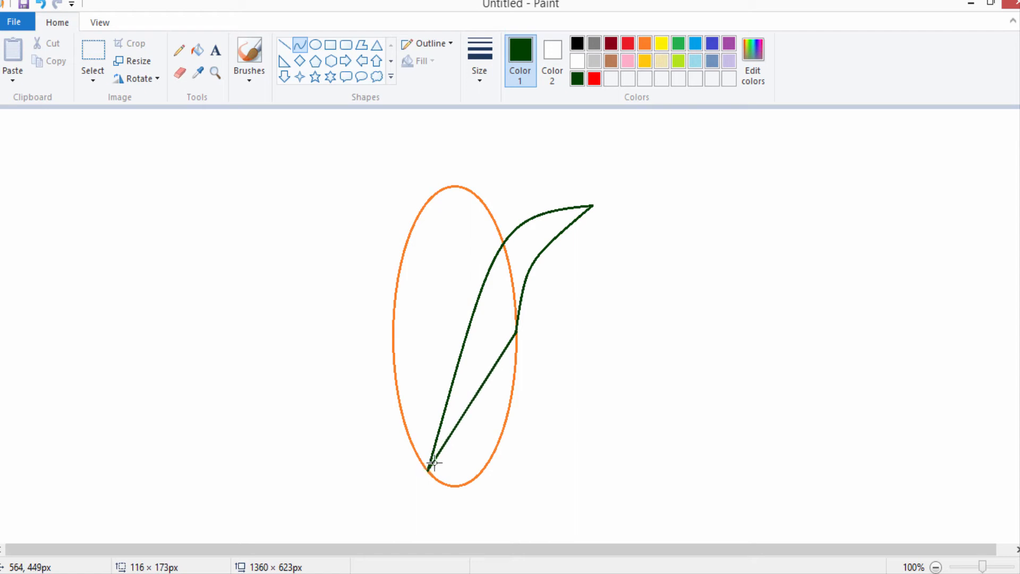
drag(466, 411, 476, 522)
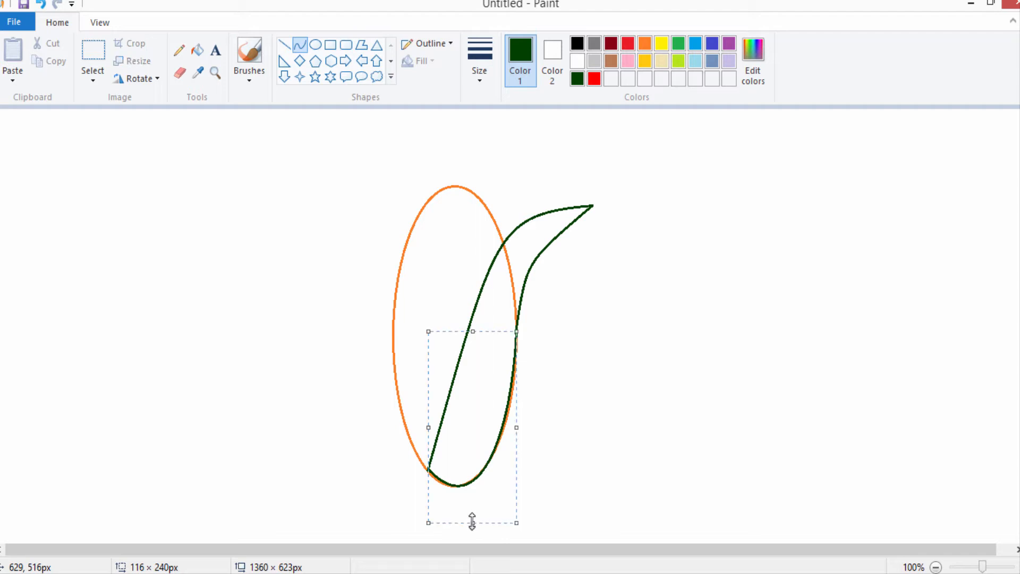
click(186, 223)
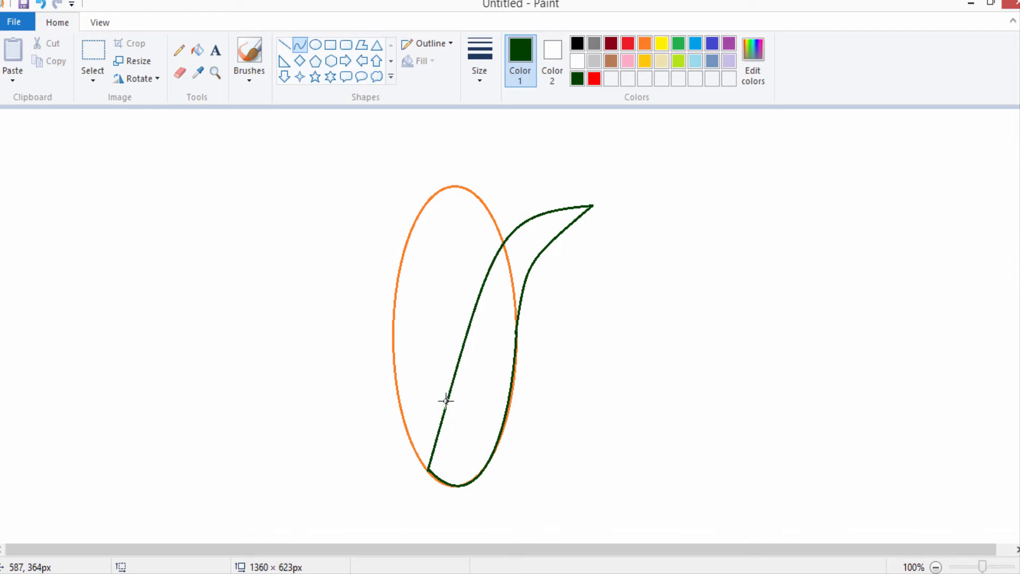
- Draw the left leaf's upper and outer edges as two dark green curves meeting at a tip outside the ellipse's upper left
drag(446, 400, 326, 239)
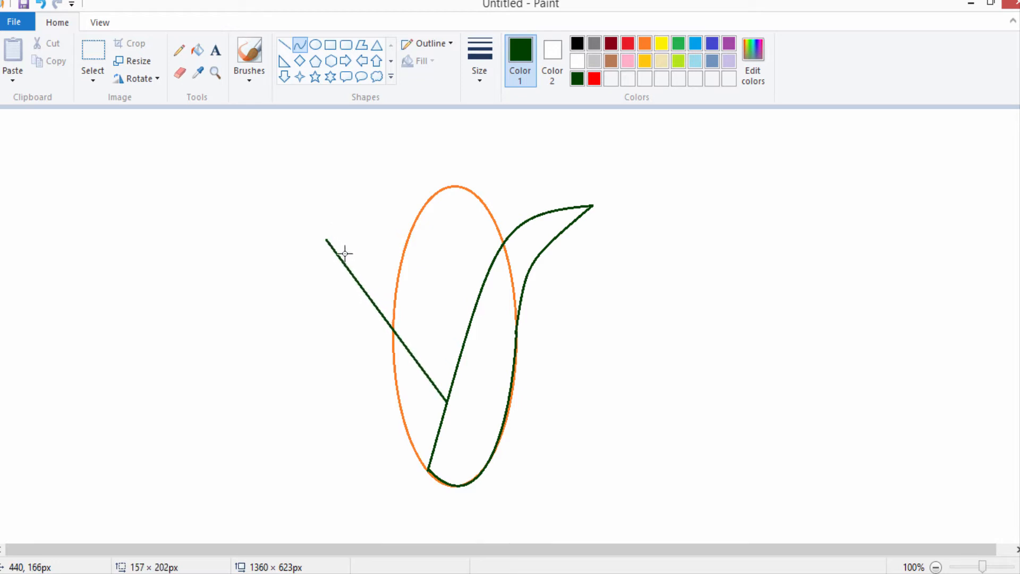
drag(357, 271, 402, 250)
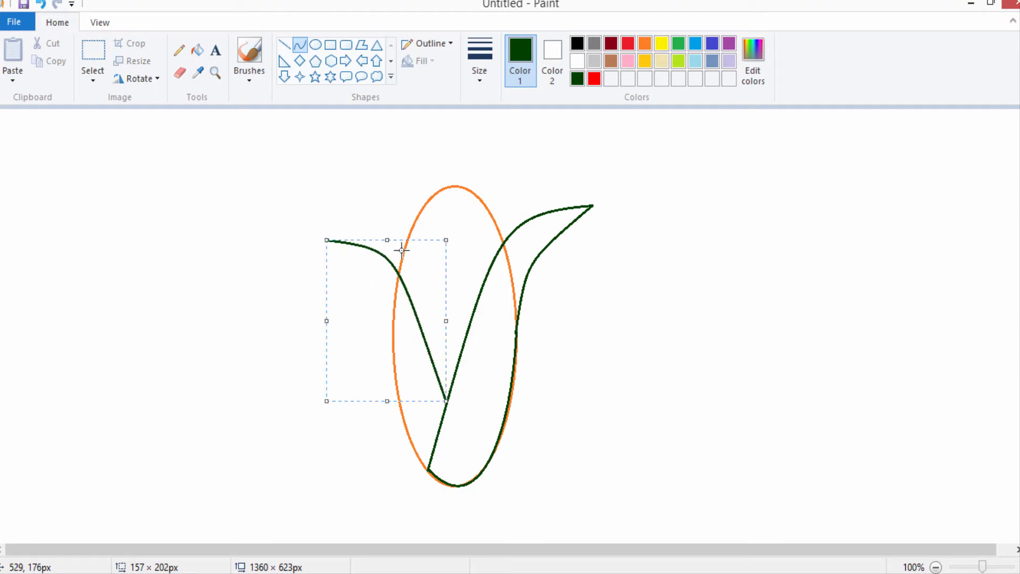
click(280, 196)
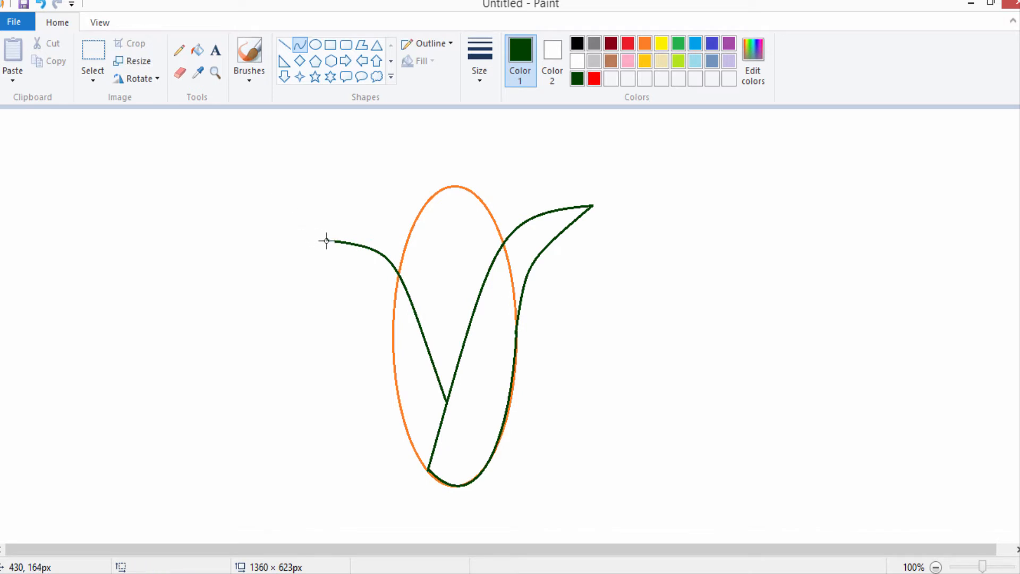
drag(326, 241, 394, 344)
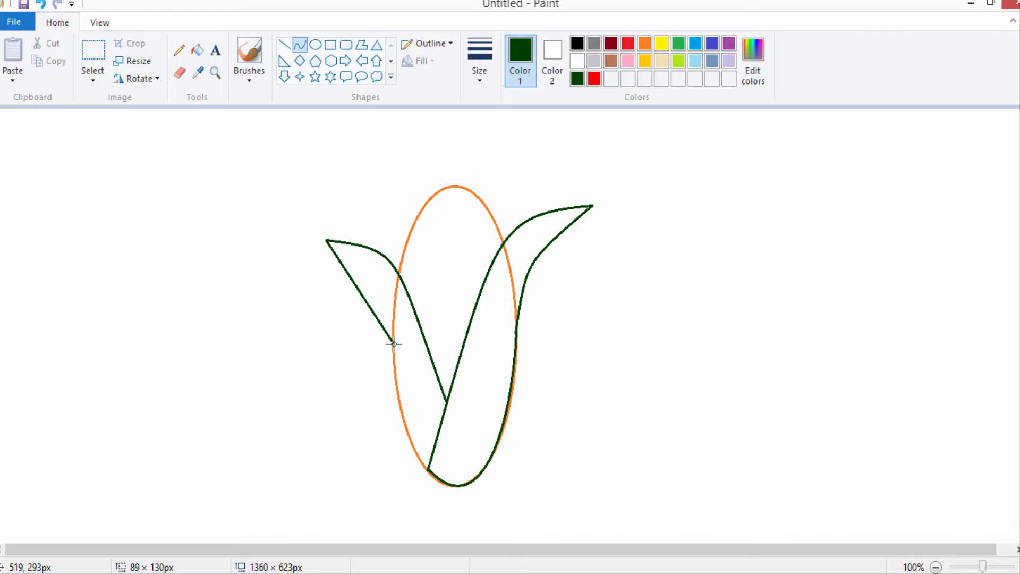
drag(394, 344, 394, 288)
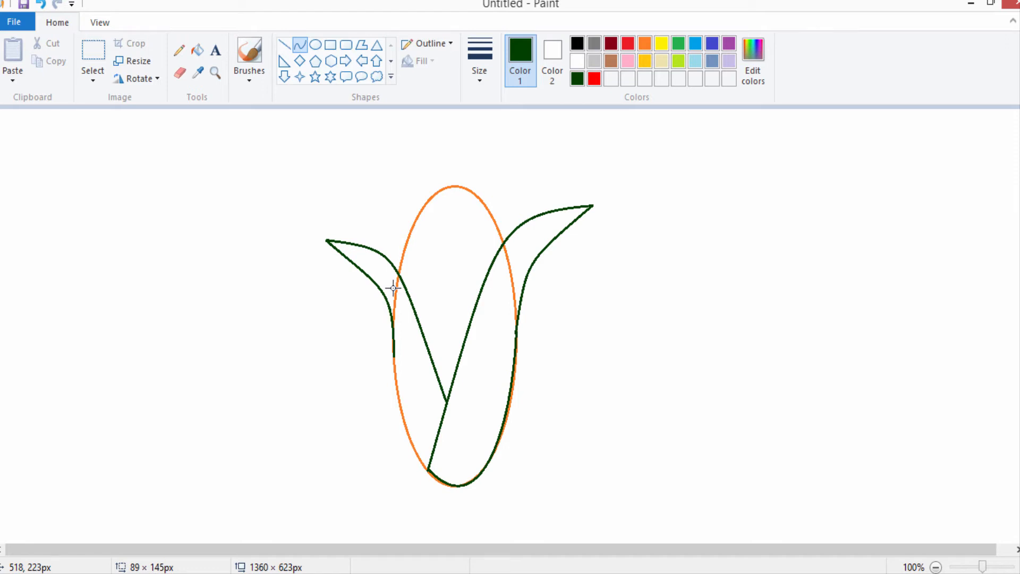
drag(393, 290, 378, 287)
click(363, 226)
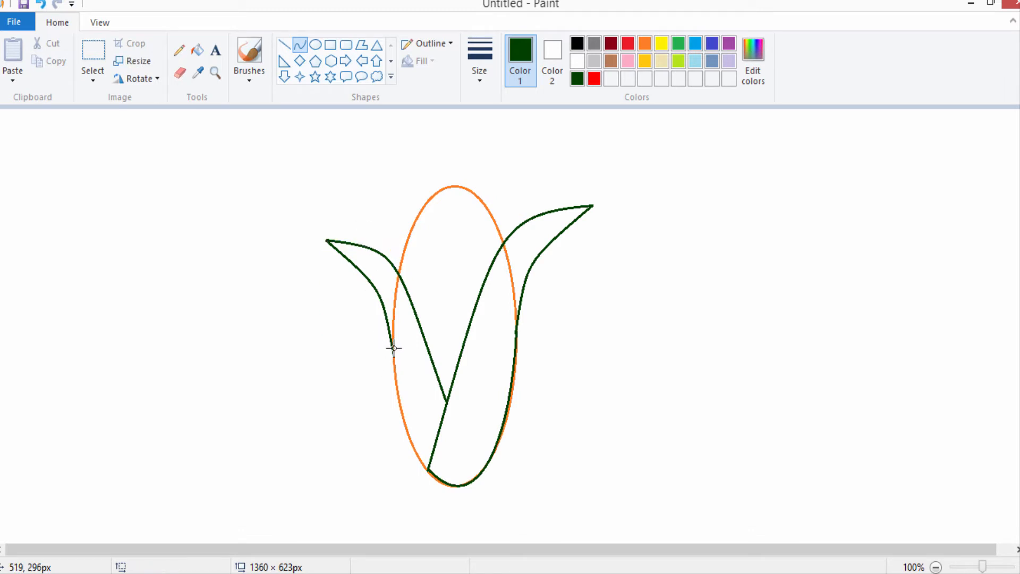
- Close the left leaf with a dark green curve following the ellipse's lower-left edge and returning to the point where both leaves meet
drag(394, 355, 448, 402)
drag(414, 372, 398, 424)
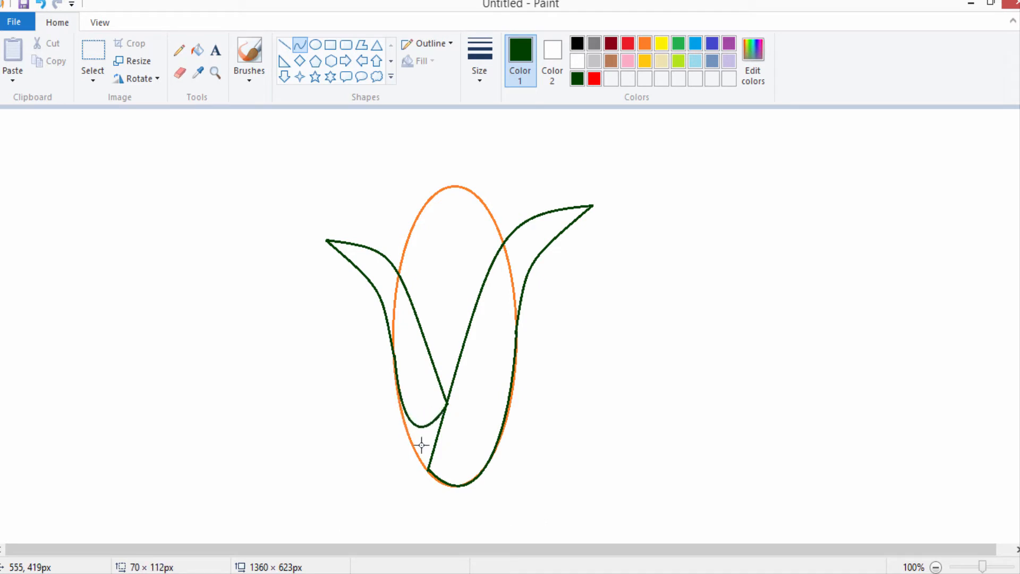
drag(422, 445, 436, 535)
drag(437, 538, 441, 546)
click(301, 446)
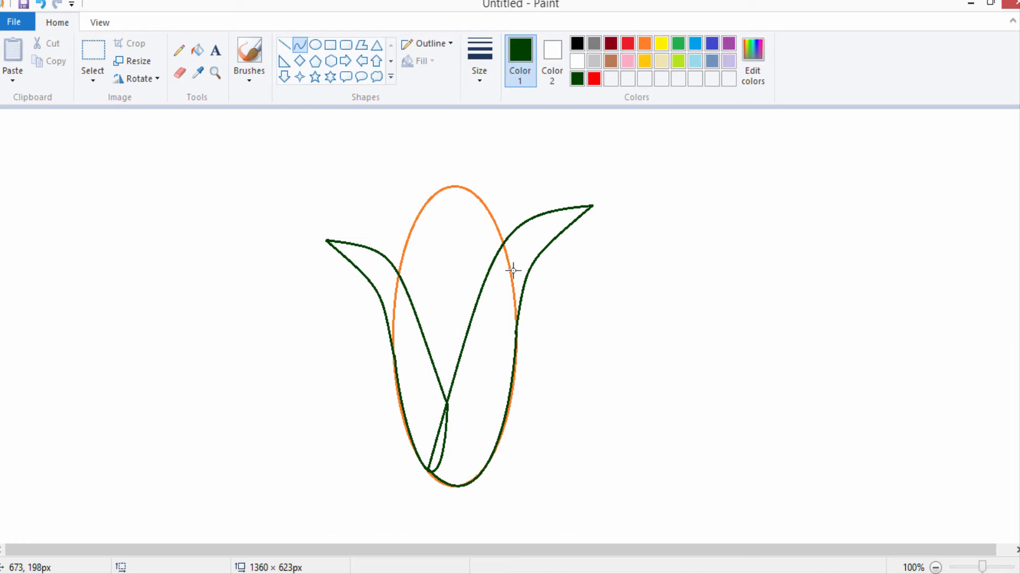
- Draw a small pointed side leaf from two dark green curves on the outer edge of the right leaf
click(525, 289)
drag(531, 285, 568, 239)
click(646, 211)
drag(598, 252, 518, 334)
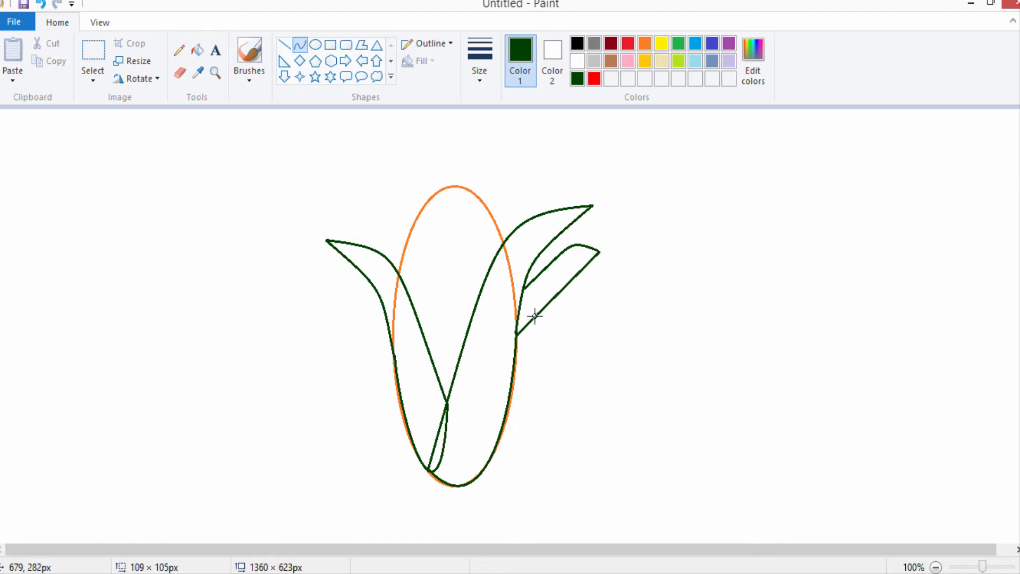
drag(551, 296, 569, 262)
click(815, 120)
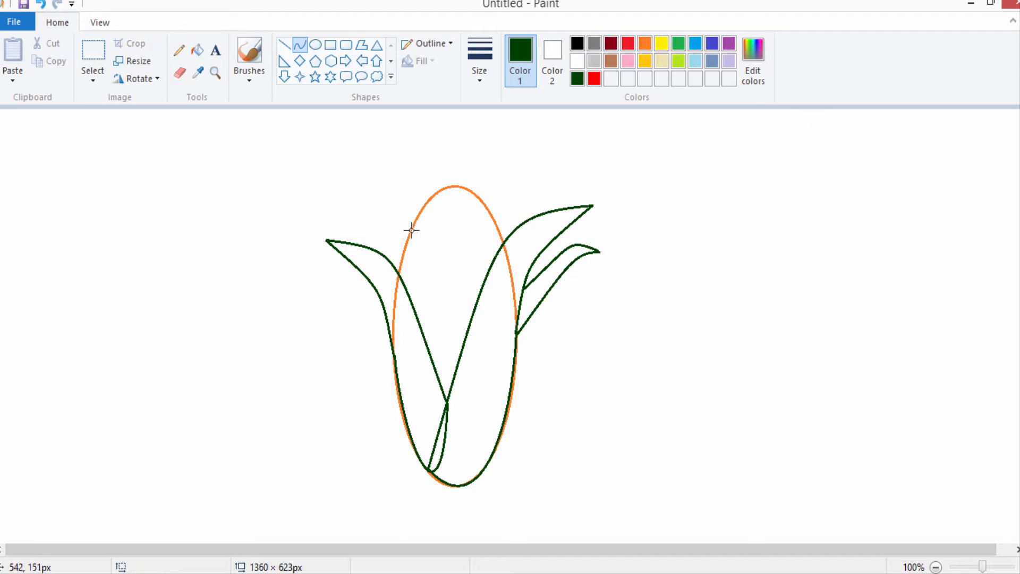
- Draw a narrow pointed dark green leaf from two curves at the ellipse's upper left, above the left leaf
drag(411, 230, 399, 272)
click(407, 144)
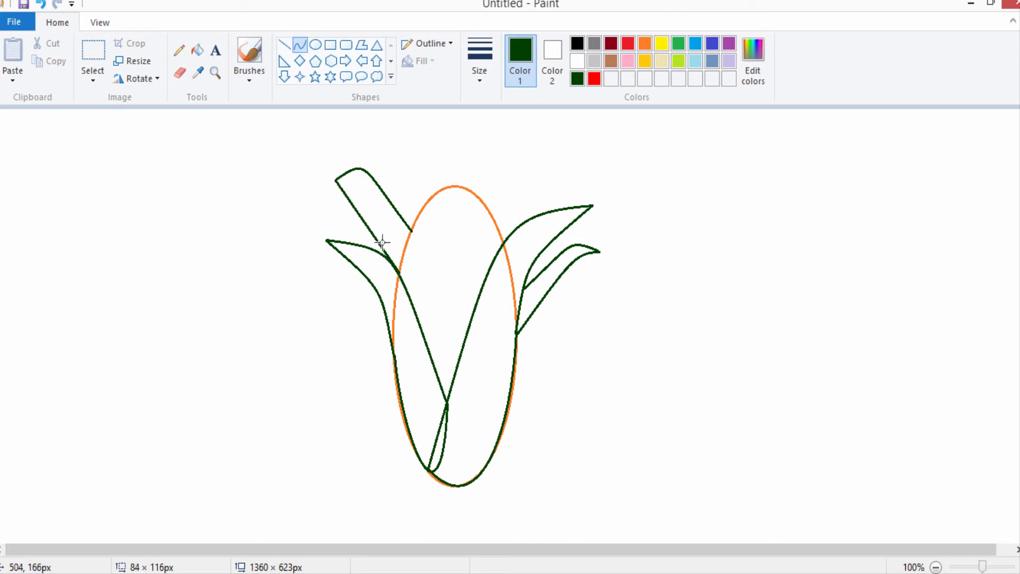
drag(373, 228, 367, 184)
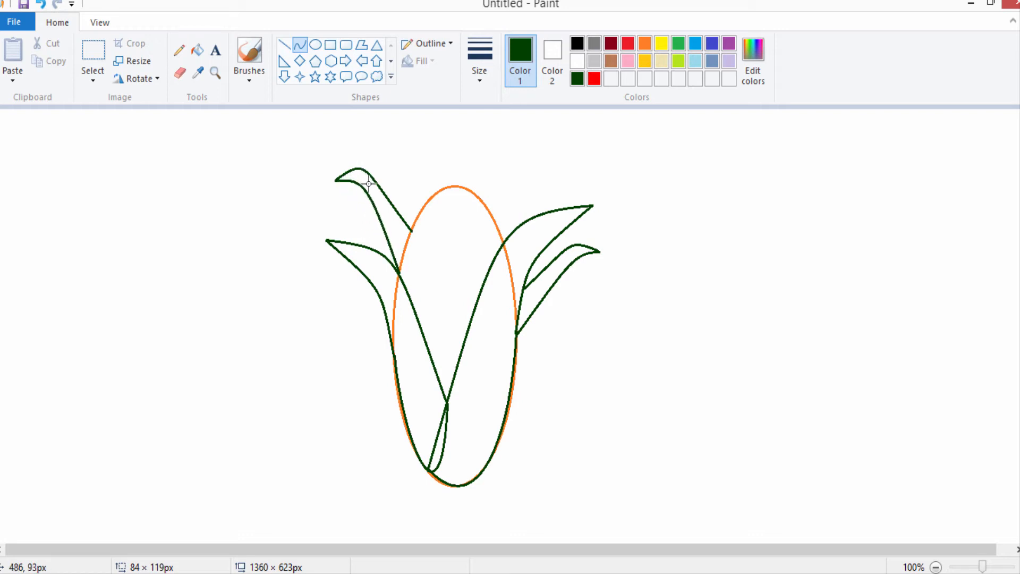
click(558, 138)
- Erase the extra green curve at the cob's base and the orange ellipse lines that run across the leaves
click(180, 74)
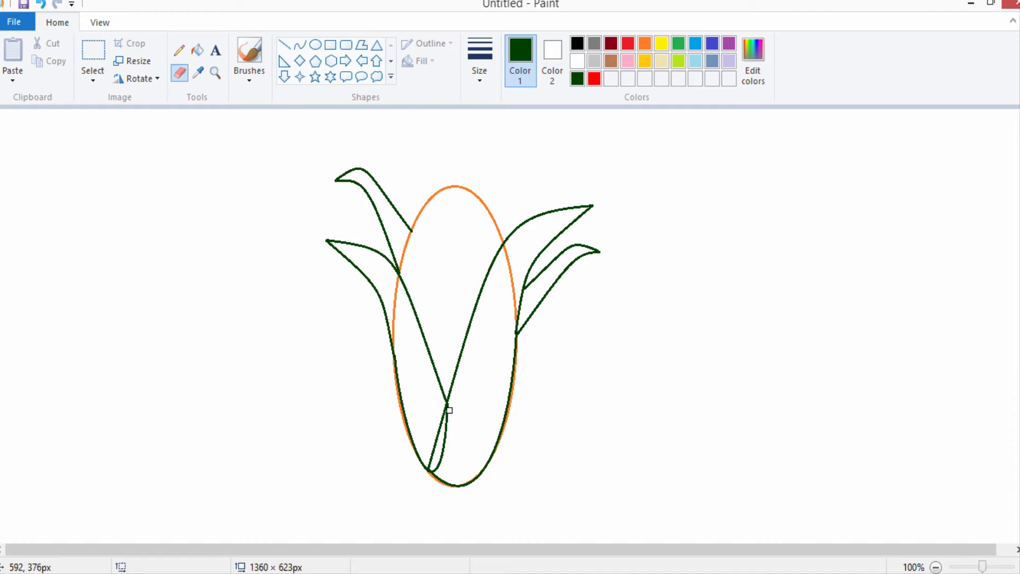
drag(449, 410, 436, 464)
drag(506, 248, 514, 297)
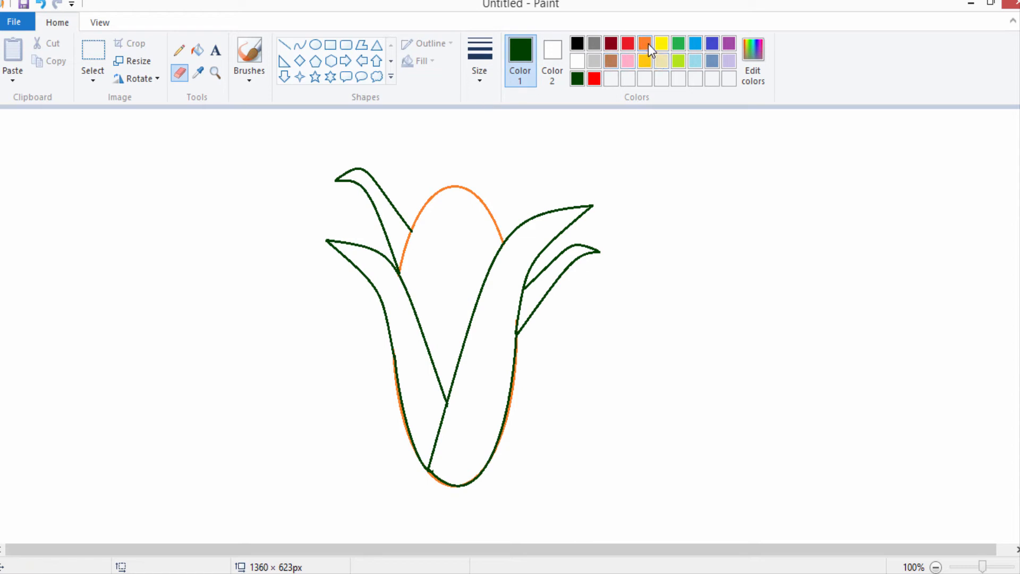
click(645, 60)
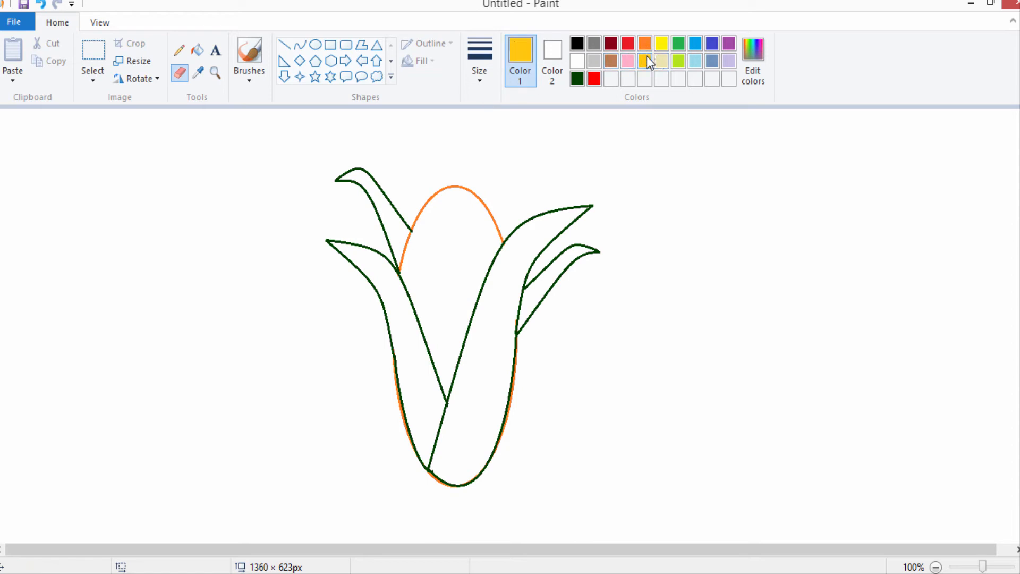
click(302, 44)
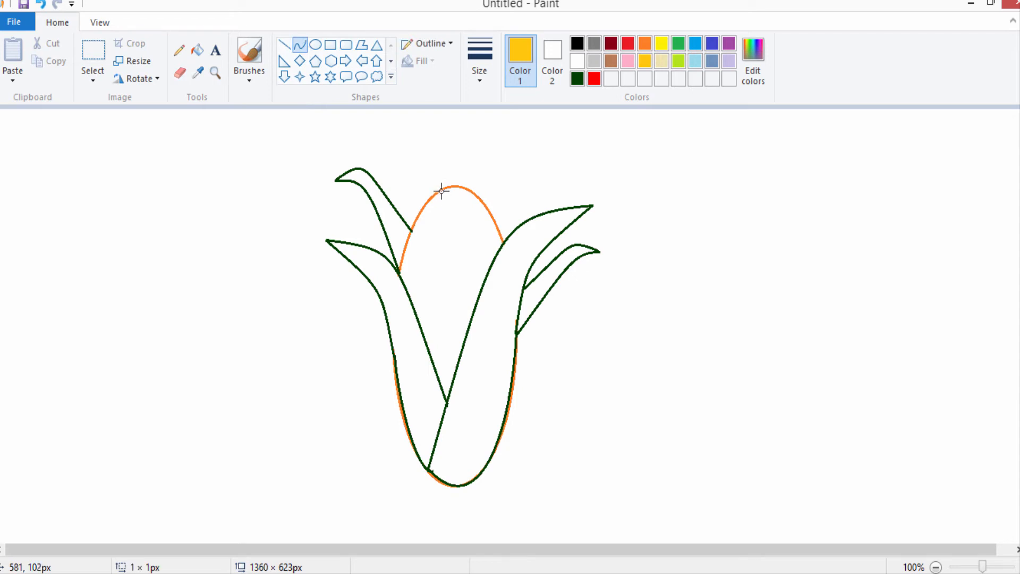
drag(441, 190, 404, 279)
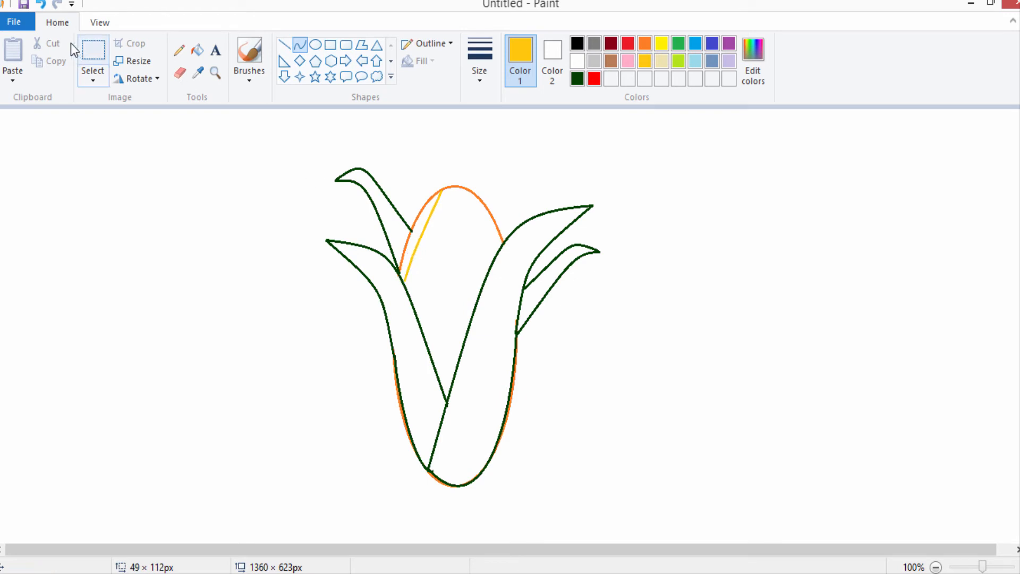
click(45, 4)
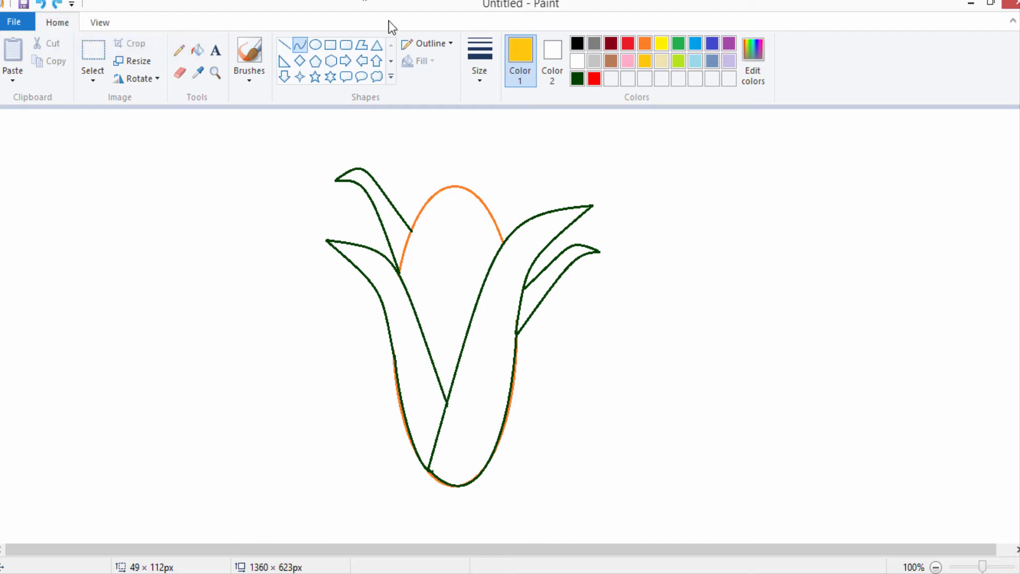
- Draw an orange curve bowing slightly outward from the top of the cob down to the left leaf's inner edge
click(646, 46)
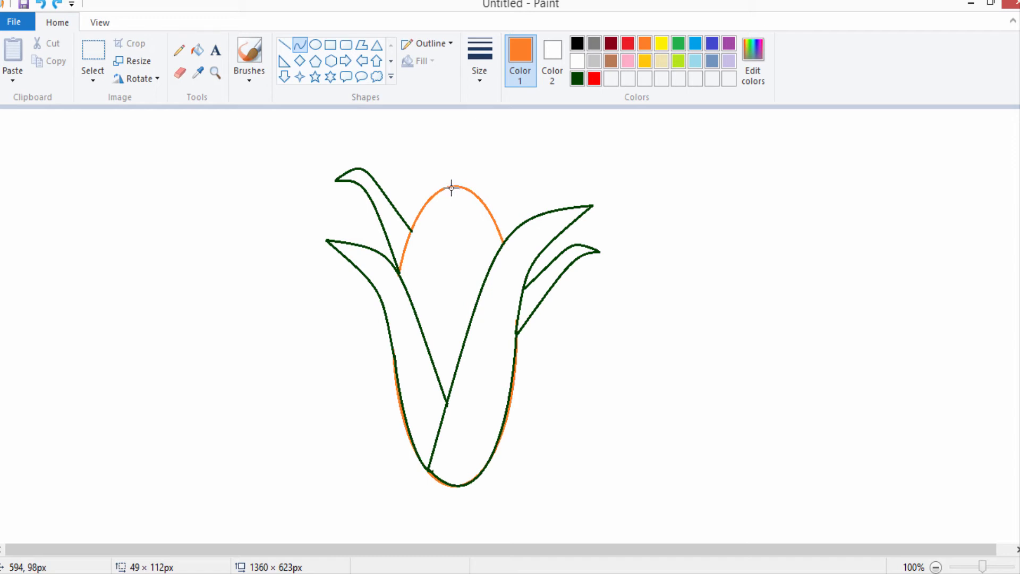
drag(452, 187, 405, 285)
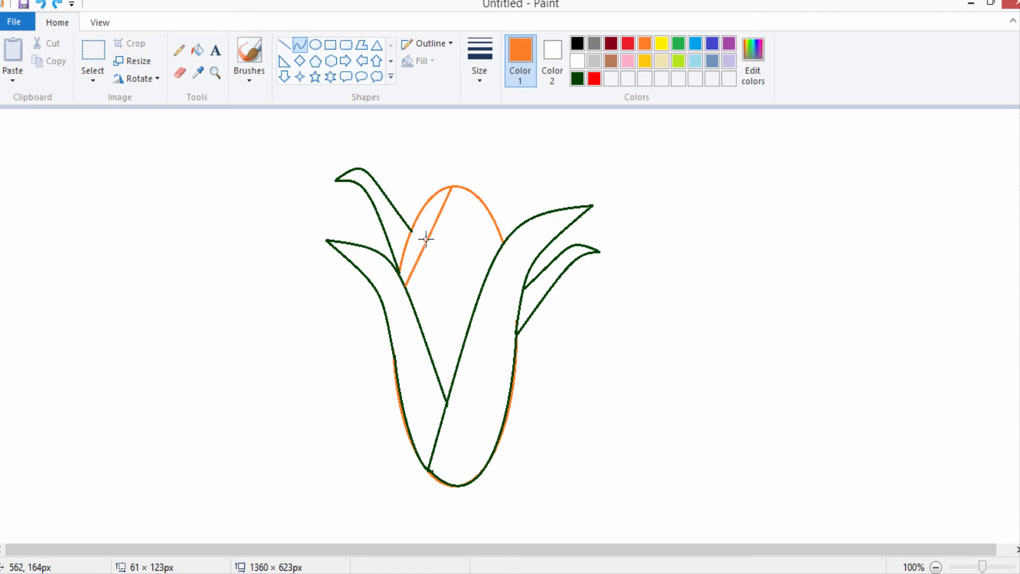
drag(426, 240, 426, 228)
key(Return)
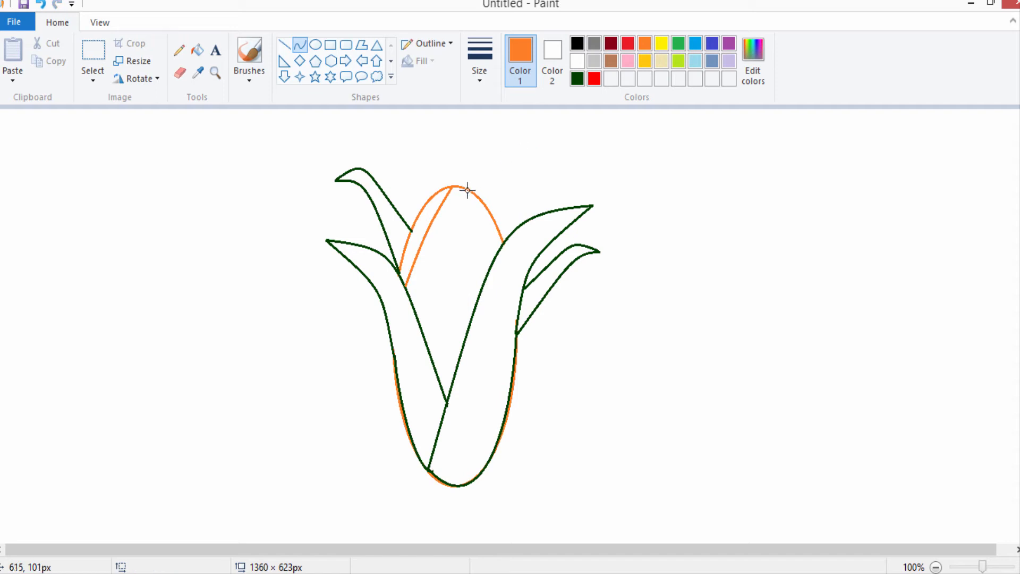
- Draw three orange curves parallel to the first, about 146, 171 and 185 px tall, from the cob's top right edge to the left leaf
drag(467, 190, 414, 307)
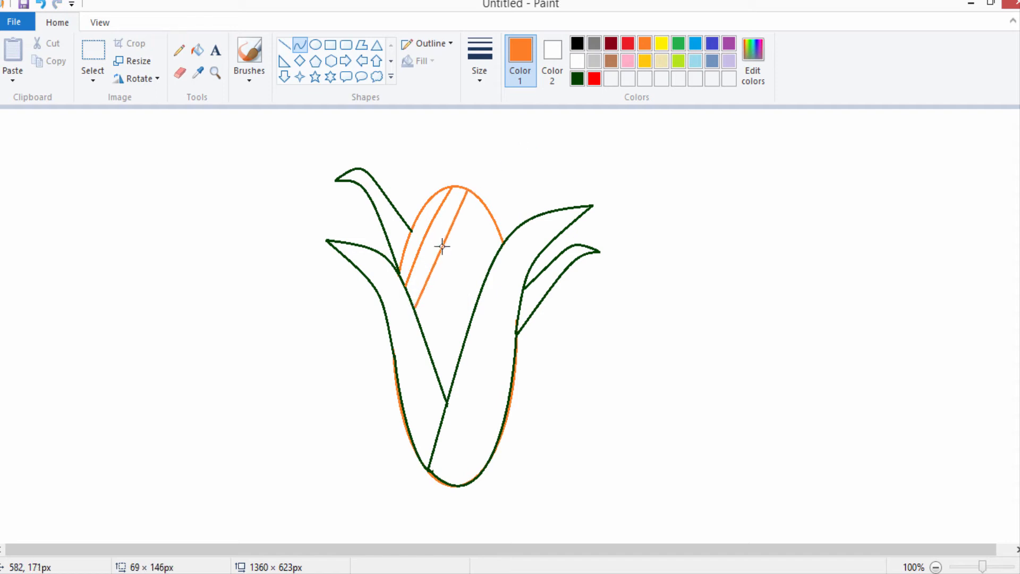
drag(442, 246, 455, 221)
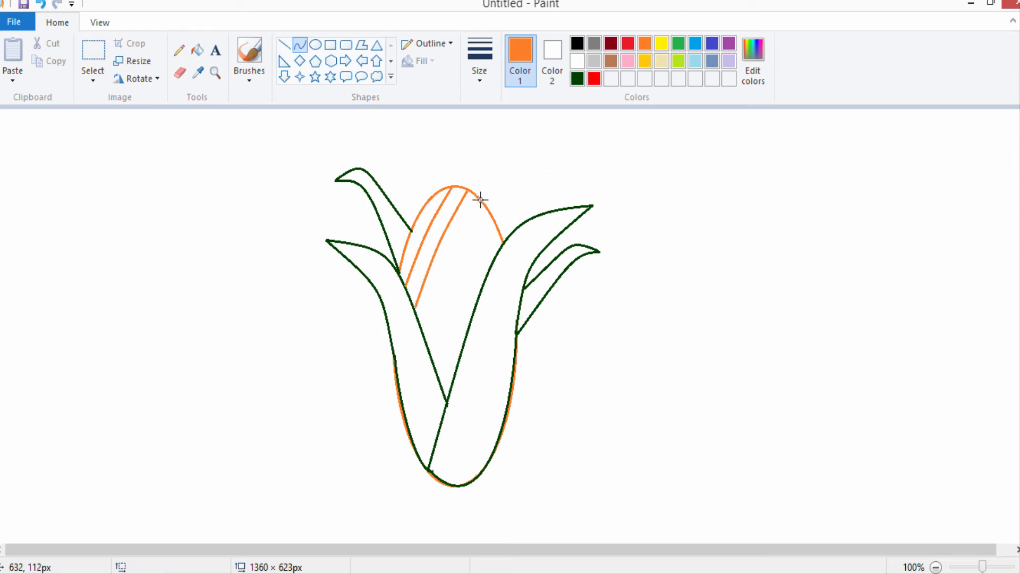
mouse_move(480, 200)
mouse_down()
mouse_move(421, 317)
mouse_move(423, 338)
mouse_up()
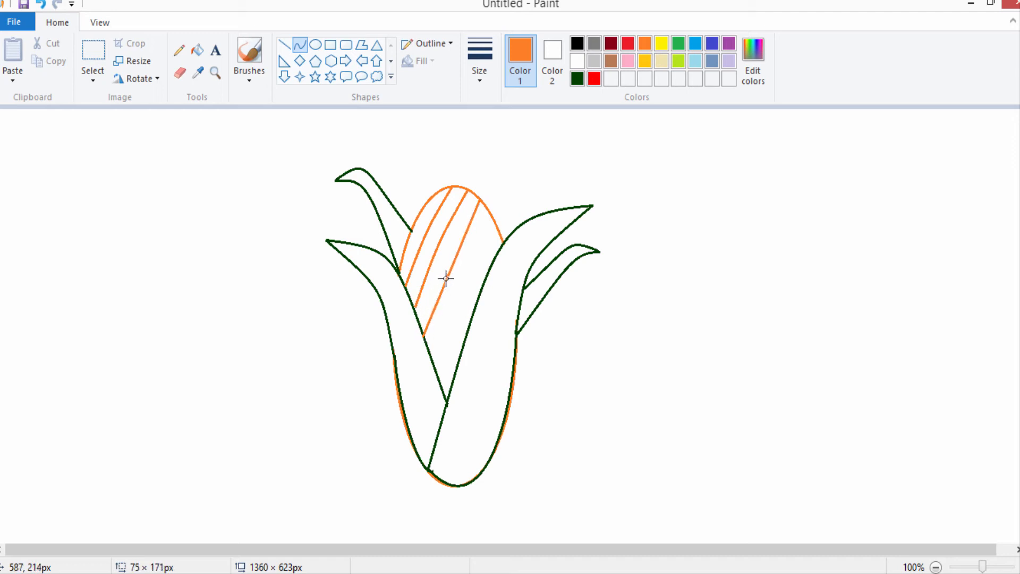
drag(446, 278, 444, 270)
click(551, 166)
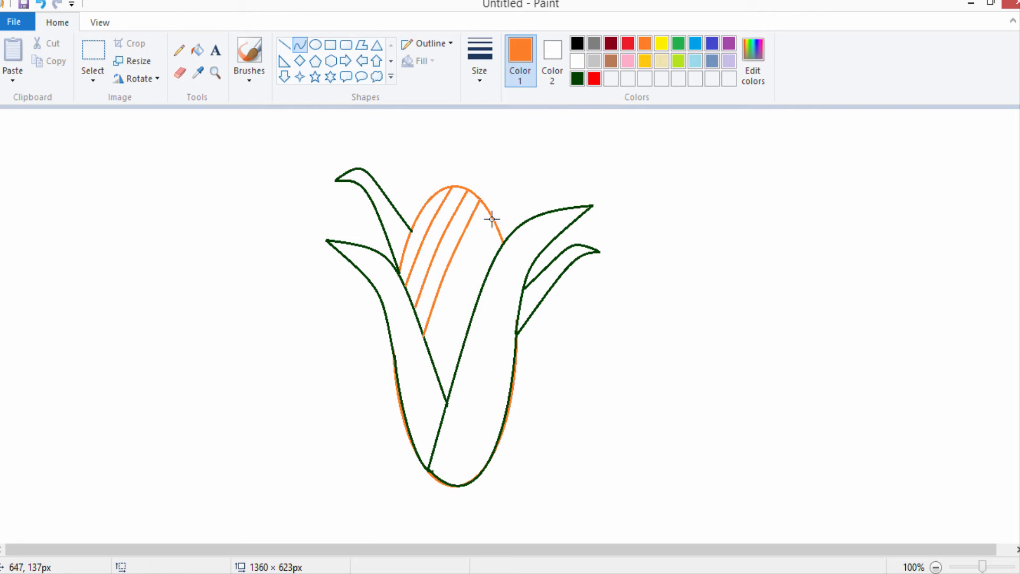
drag(491, 219, 436, 365)
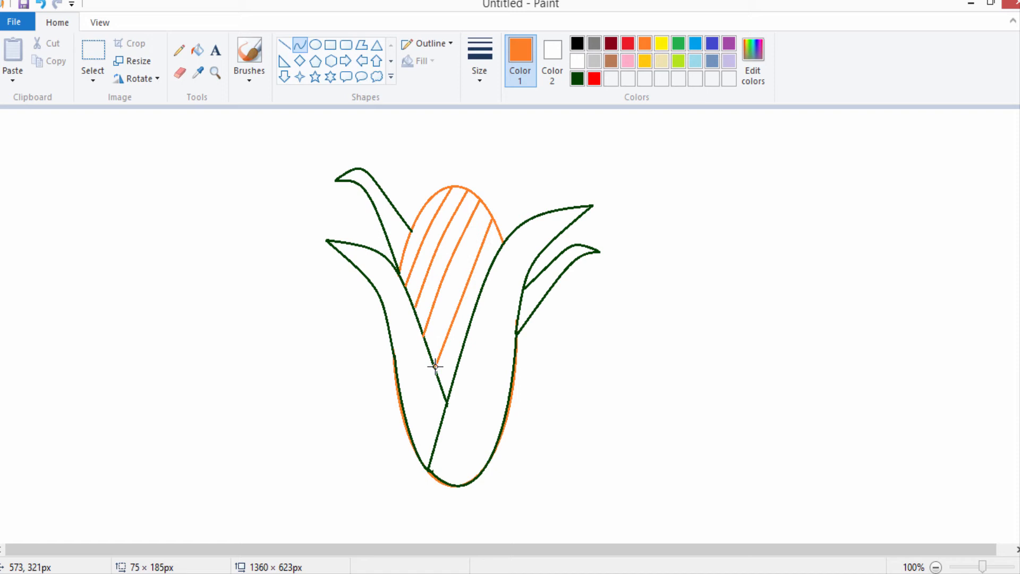
click(452, 318)
drag(452, 319, 451, 312)
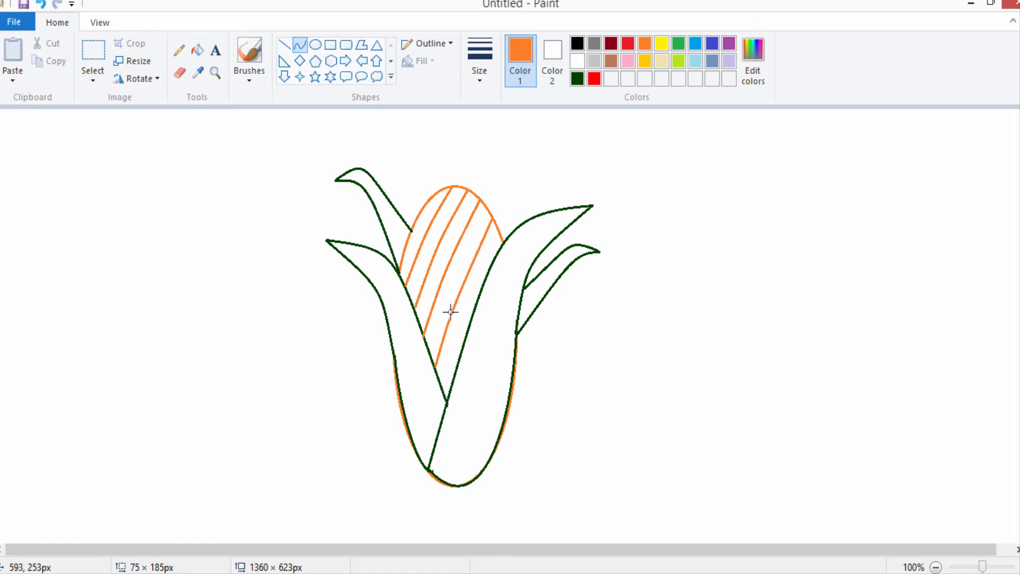
click(532, 168)
mouse_move(474, 306)
mouse_down()
mouse_move(449, 355)
mouse_move(446, 392)
mouse_move(456, 364)
mouse_move(446, 389)
mouse_up()
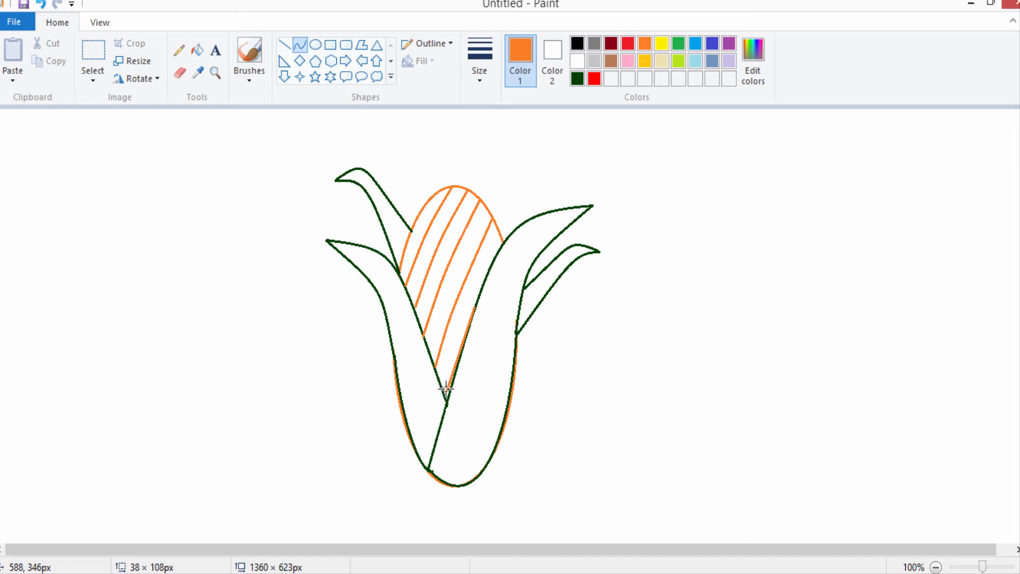
click(446, 393)
click(41, 5)
- Draw a short orange curve about 46 px tall across the cob's bottom tip, between the two leaves
drag(444, 393, 457, 358)
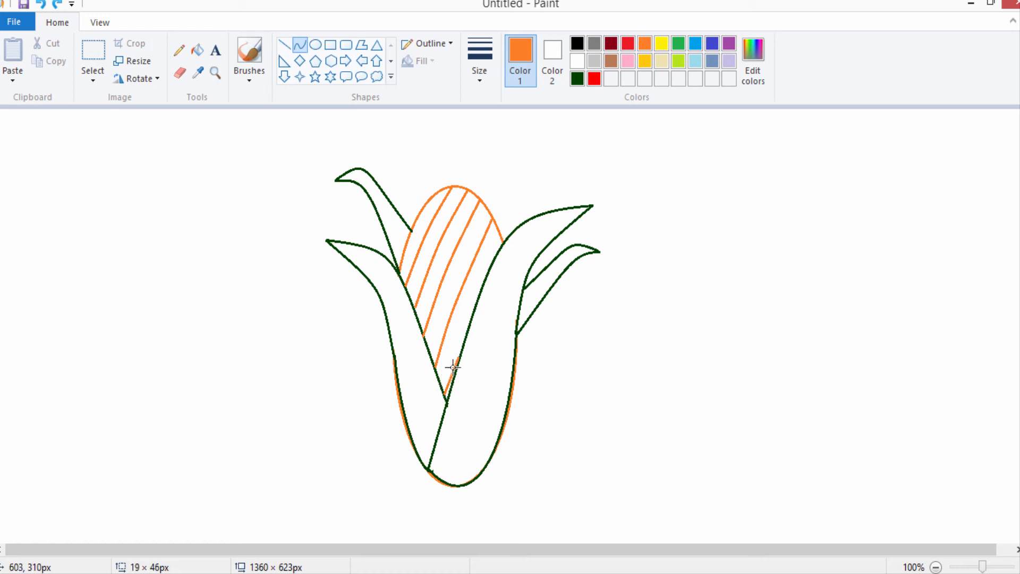
click(452, 370)
- Draw two orange cross curves near the cob's top, slanting down from its left edge to its right edge
drag(445, 194, 476, 214)
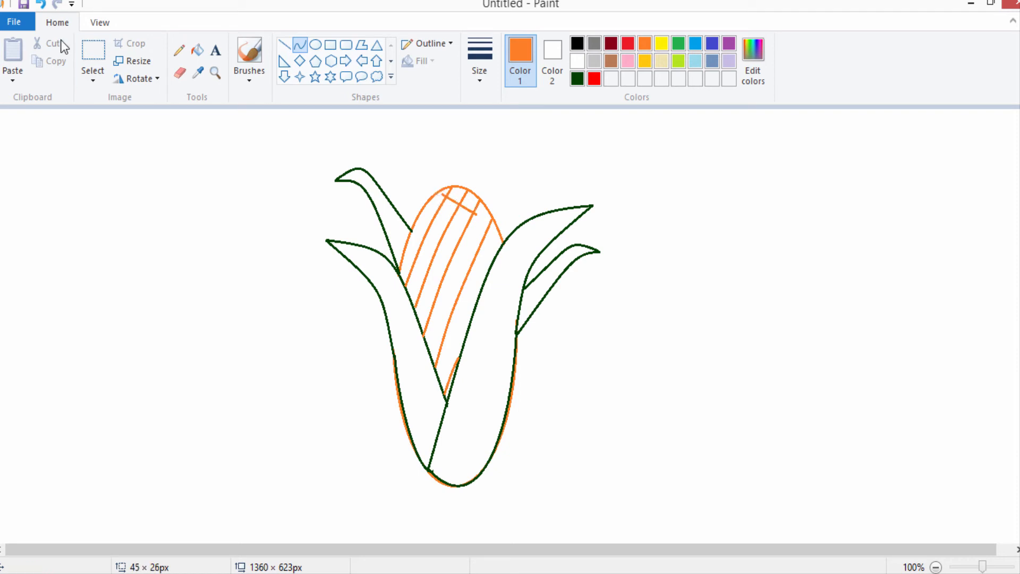
click(42, 5)
drag(437, 192, 460, 208)
click(459, 209)
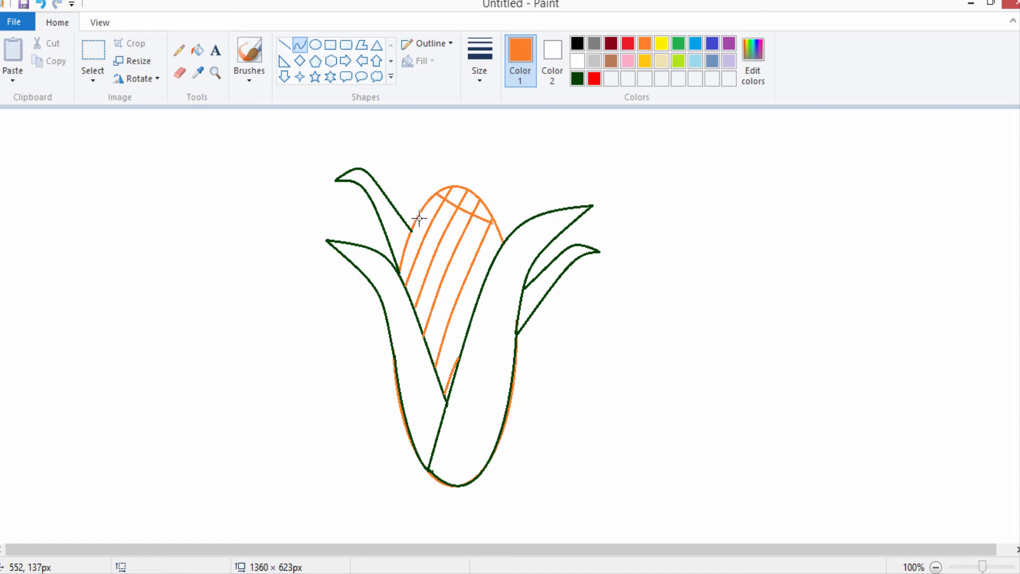
mouse_move(425, 208)
mouse_down()
mouse_move(494, 257)
mouse_move(498, 249)
mouse_move(457, 223)
mouse_up()
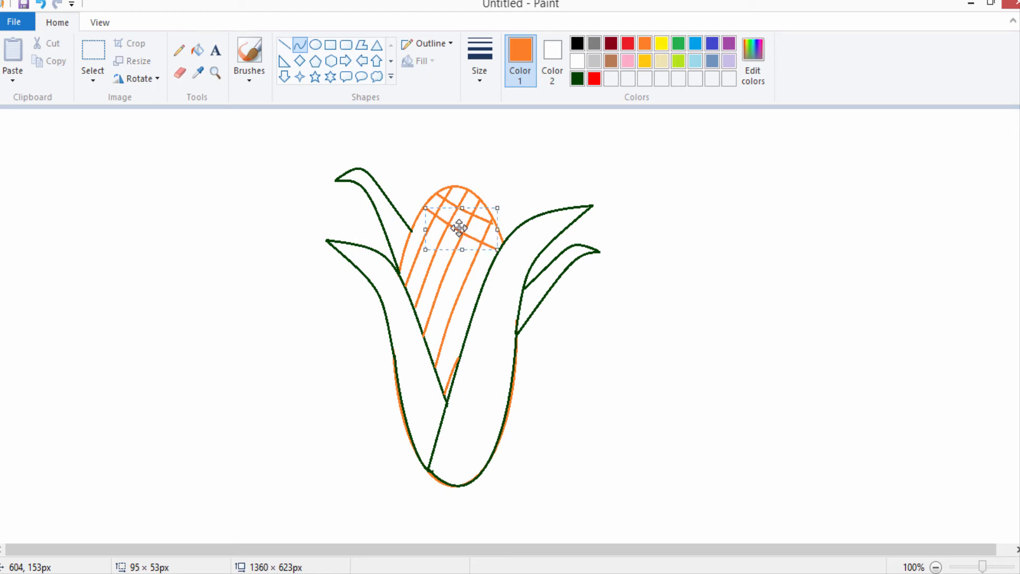
click(425, 208)
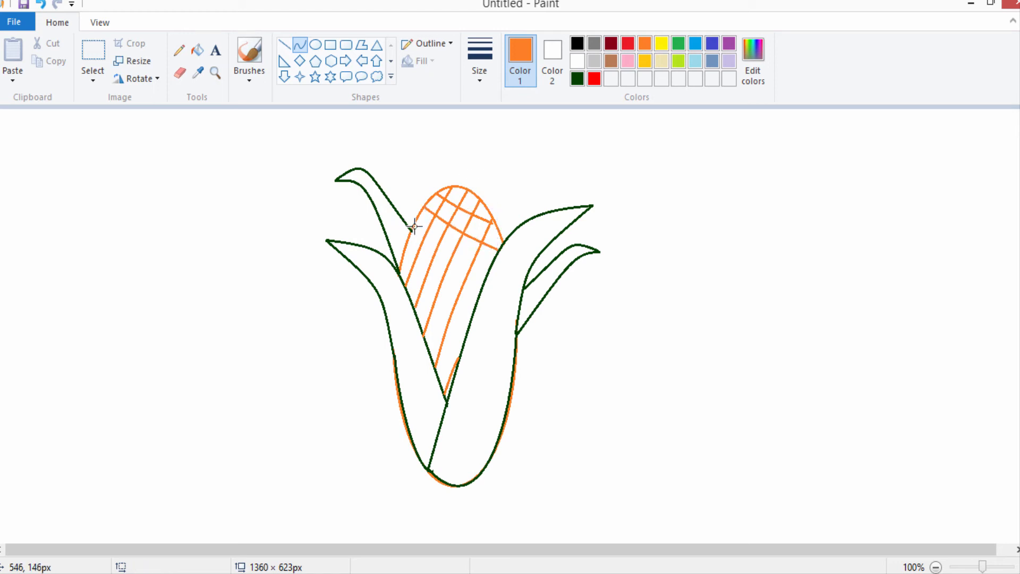
- Draw three more orange cross curves across the middle of the cob, from its left edge down to the right leaf
drag(414, 227, 447, 250)
click(447, 250)
click(570, 127)
drag(405, 248, 438, 275)
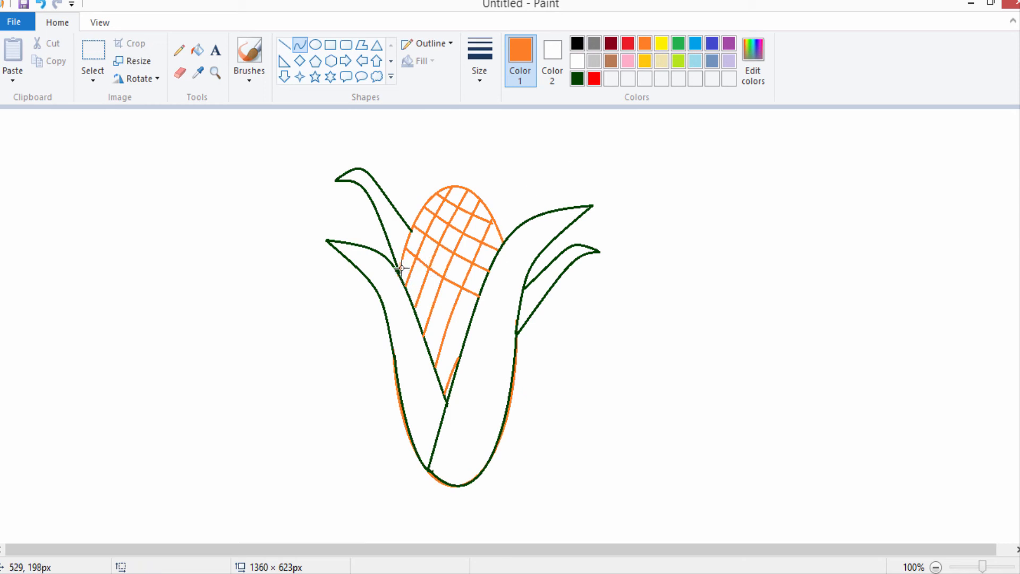
drag(401, 268, 436, 305)
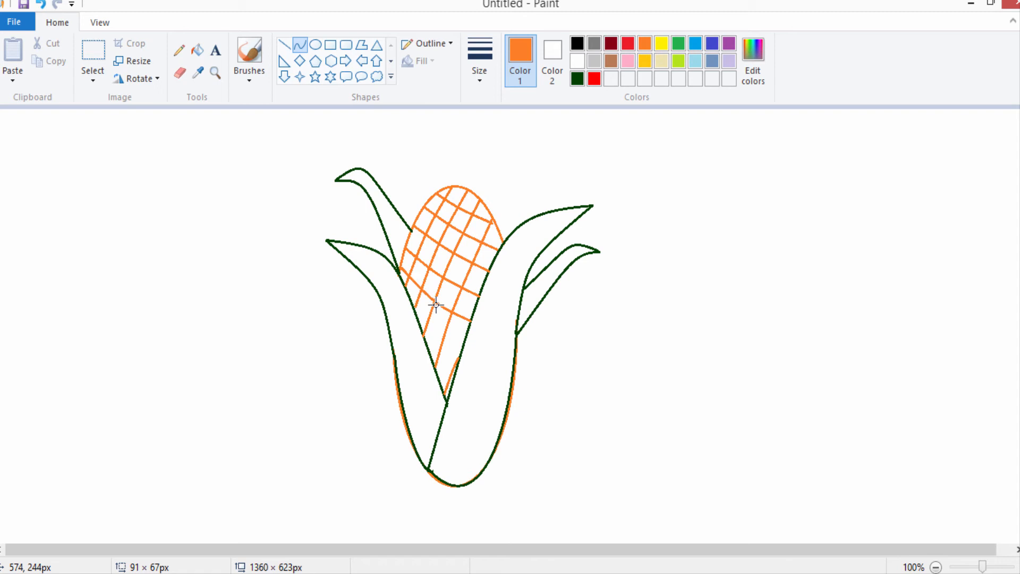
click(522, 184)
- Draw three shorter orange cross curves in the cob's lower tip, spanning the gap between the two leaves
drag(415, 311, 443, 331)
click(443, 331)
click(542, 221)
drag(428, 344, 446, 359)
click(446, 360)
click(590, 387)
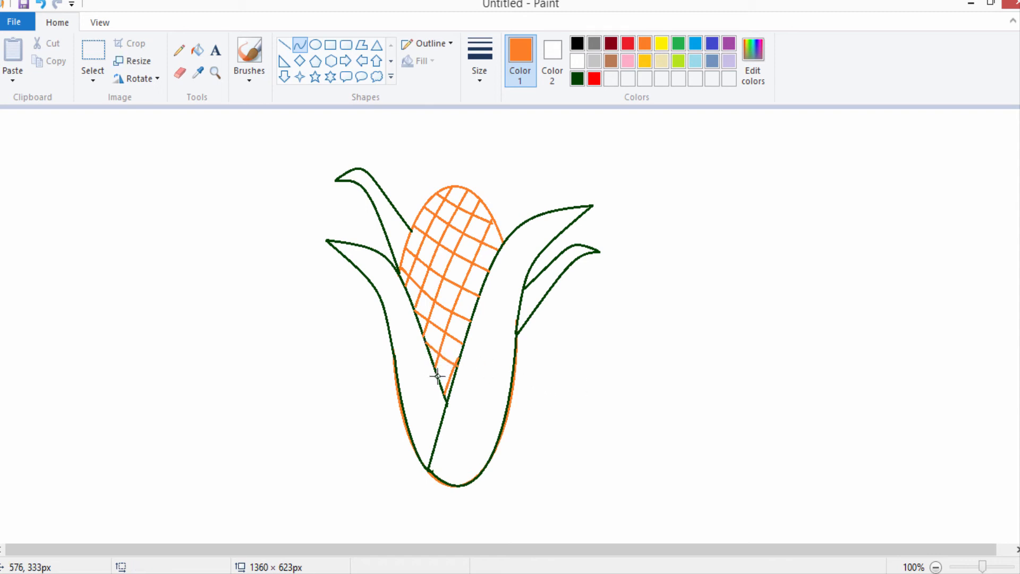
drag(441, 378, 446, 385)
click(697, 573)
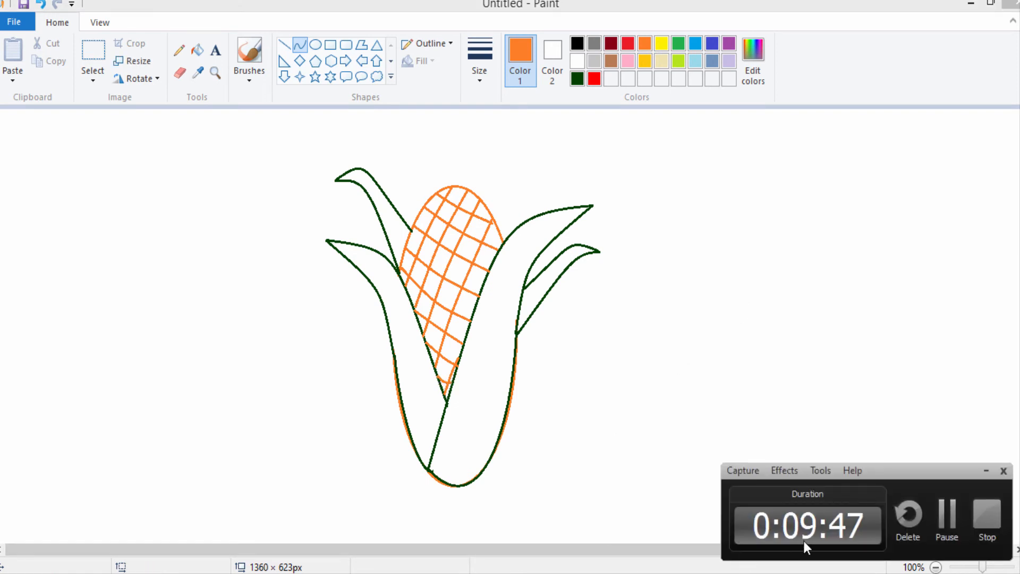
click(947, 512)
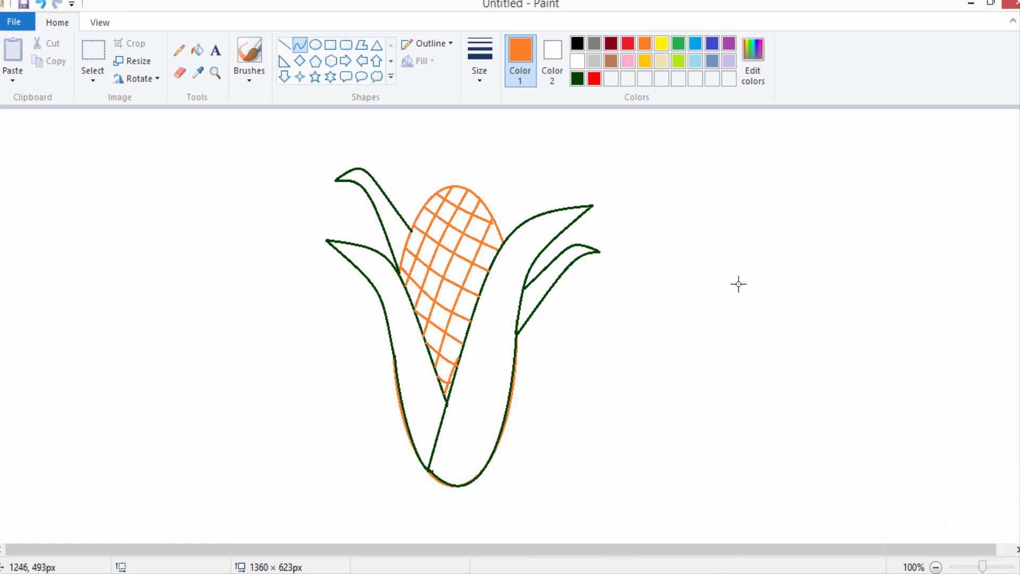
- Fill the kernels at the cob's top and along its upper right edge with gold
click(644, 63)
click(194, 54)
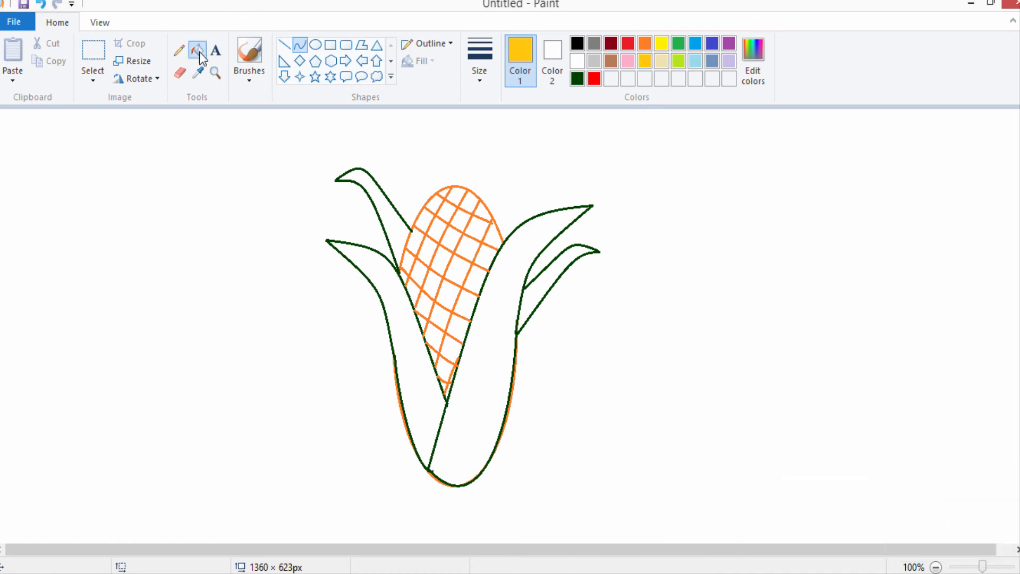
click(466, 197)
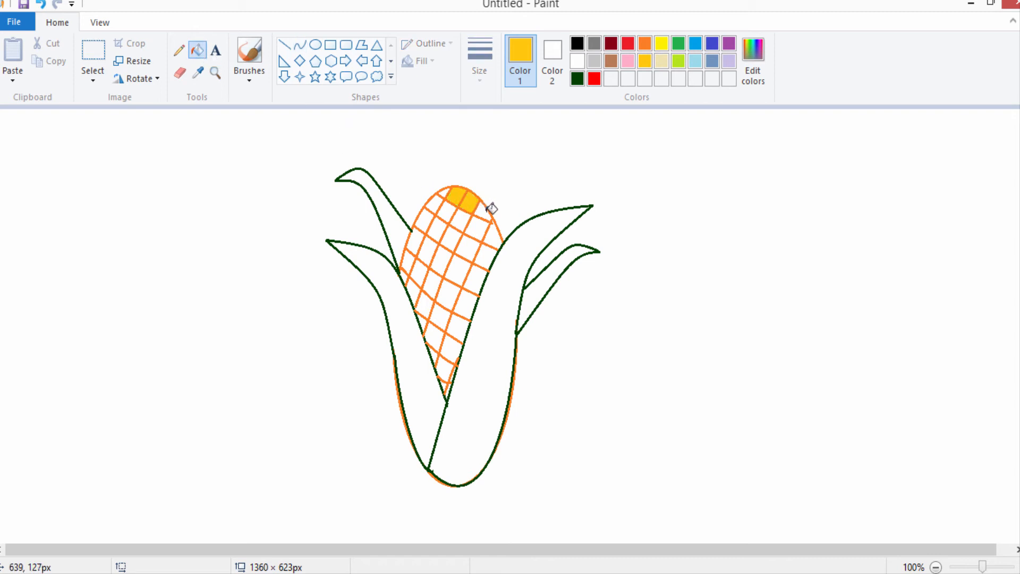
click(491, 231)
click(454, 210)
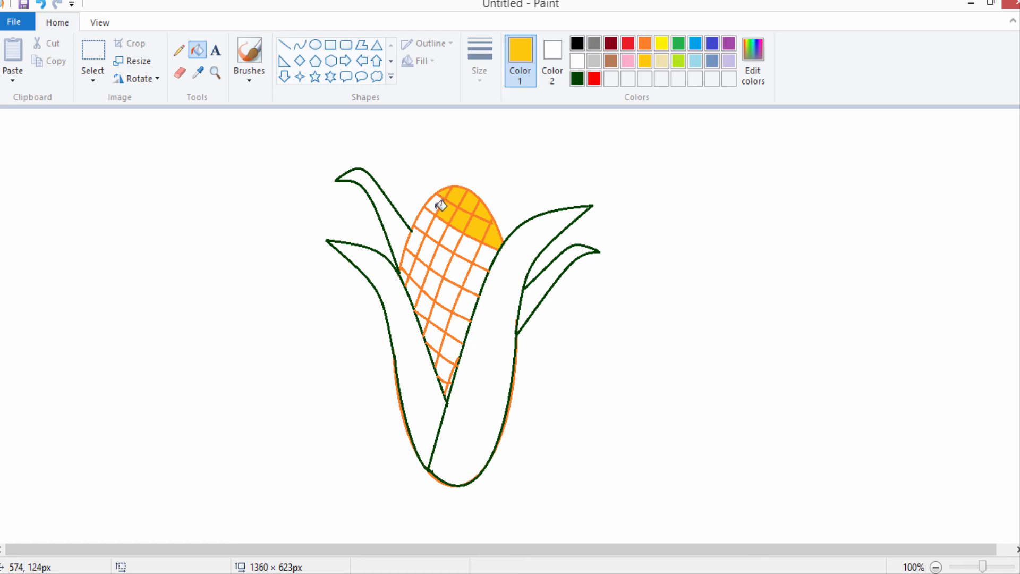
- Fill the second row's remaining left kernel and the third row of kernels across to the right leaf with gold
click(433, 216)
click(444, 230)
click(460, 241)
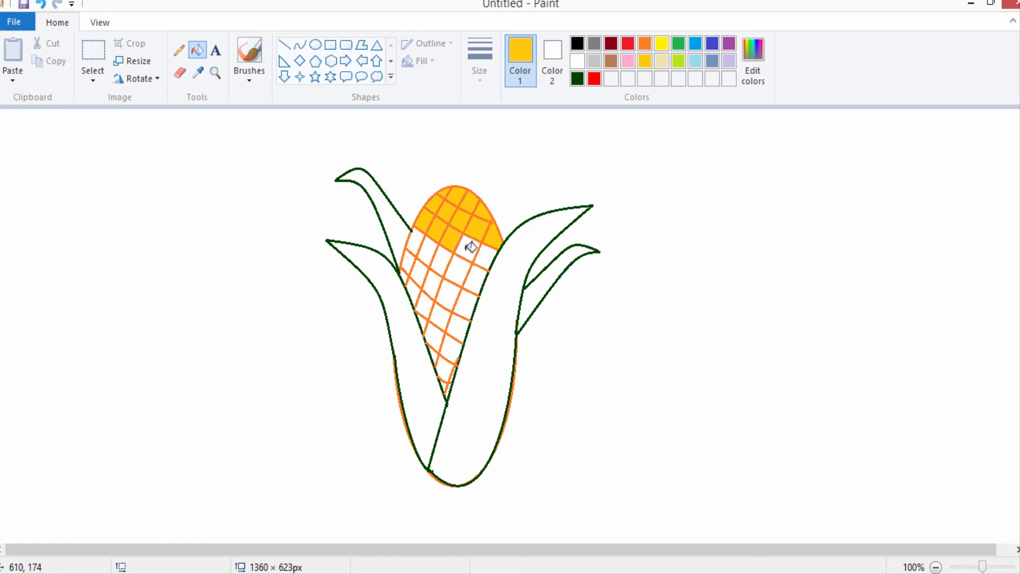
click(471, 248)
click(485, 253)
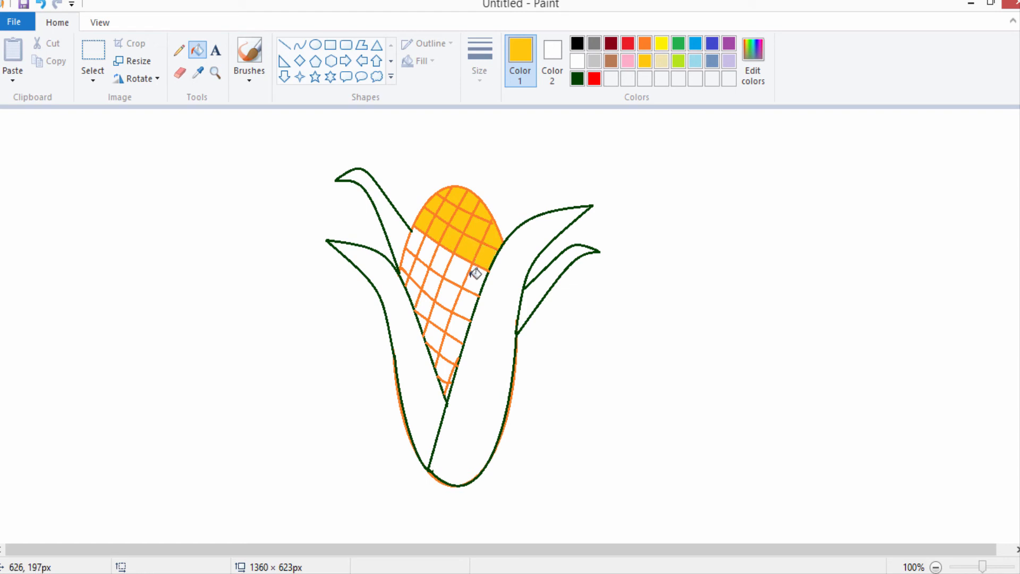
- Fill the fourth row of kernels and the ones along the cob's left edge down to the left leaf with gold
click(472, 281)
click(457, 271)
click(440, 255)
click(426, 244)
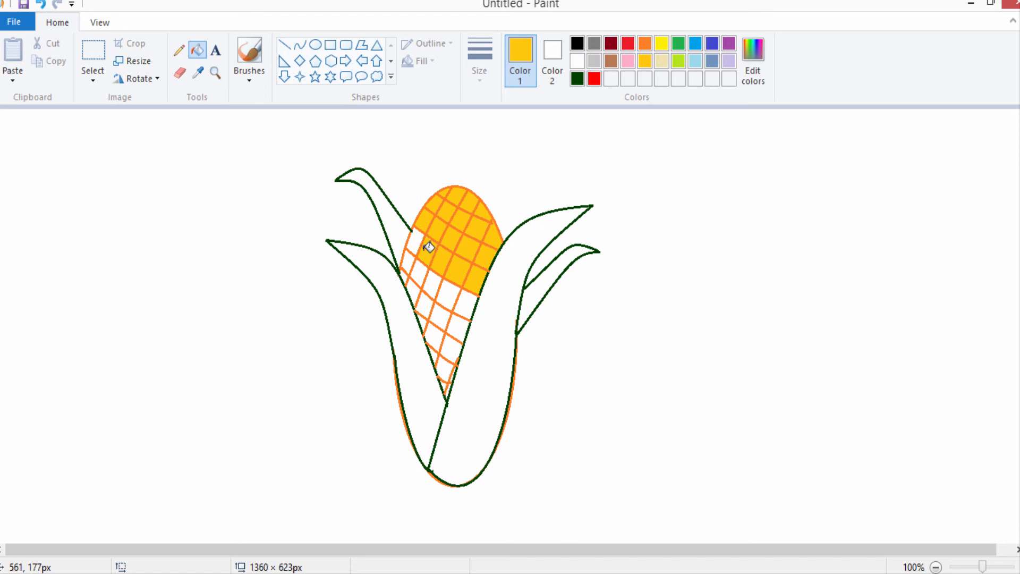
click(419, 234)
click(416, 249)
click(408, 263)
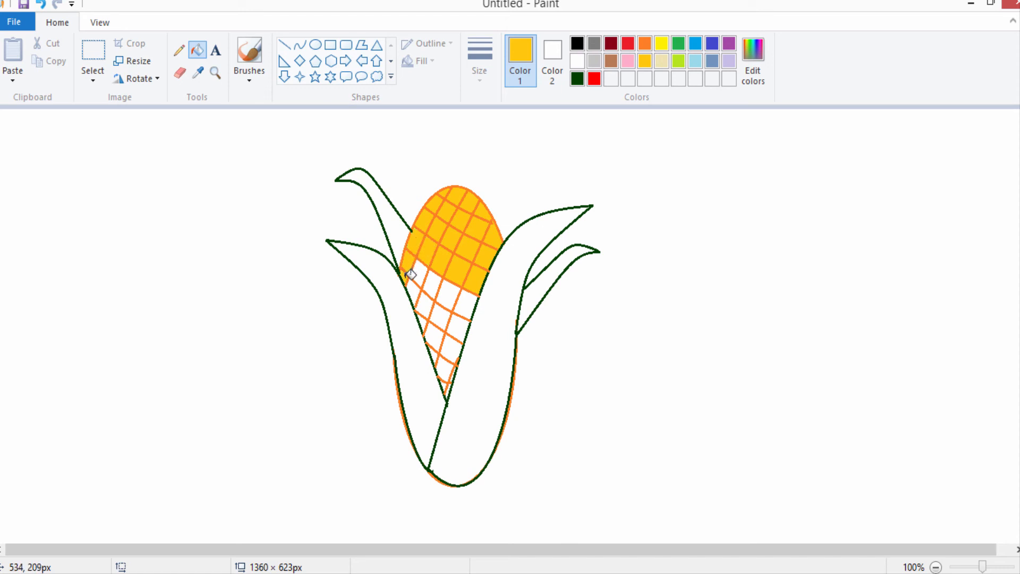
- Fill the next band of kernels between the left and right leaves, just below the cob's middle, with gold
click(419, 277)
click(431, 280)
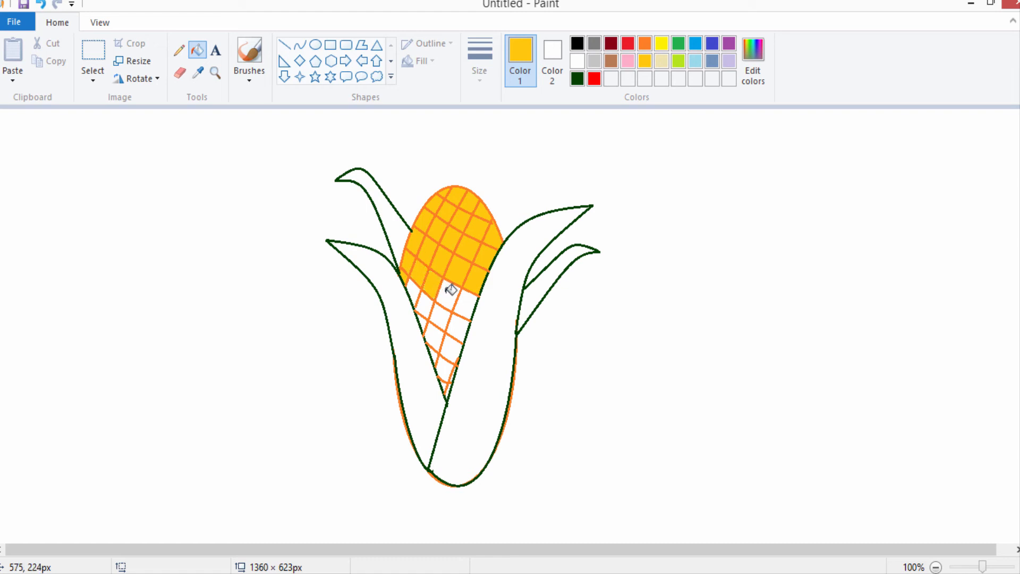
click(465, 298)
click(449, 291)
click(420, 294)
click(427, 301)
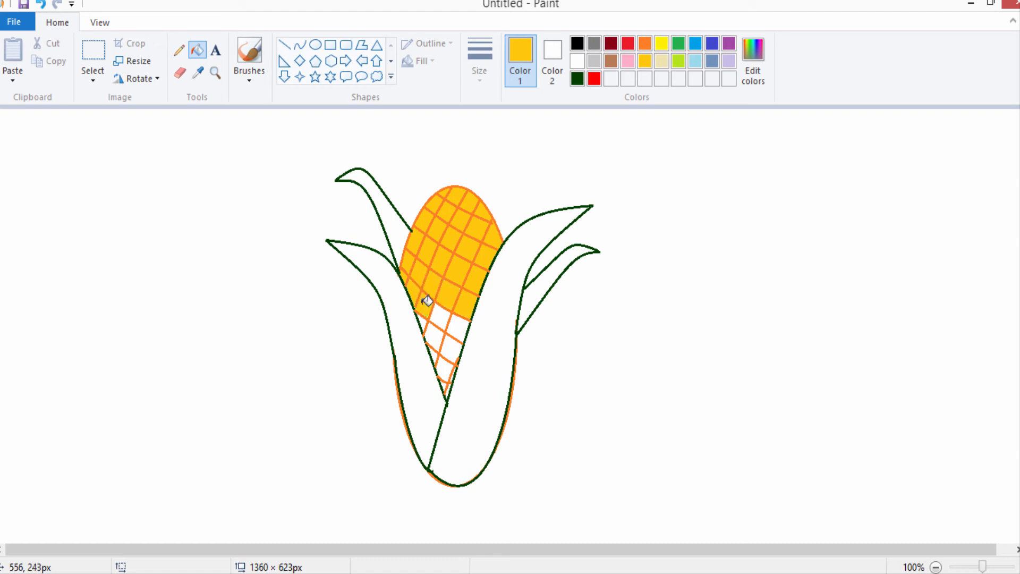
- Fill the remaining white kernels down to the cob's bottom tip between the leaves with gold
click(427, 301)
click(443, 319)
click(452, 333)
click(453, 340)
click(442, 335)
click(432, 329)
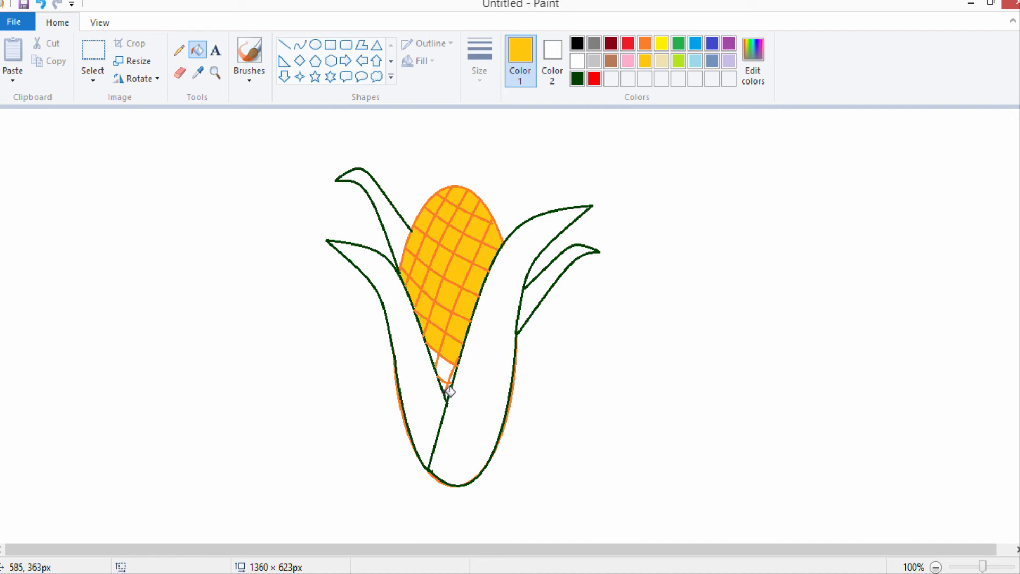
click(445, 378)
click(442, 360)
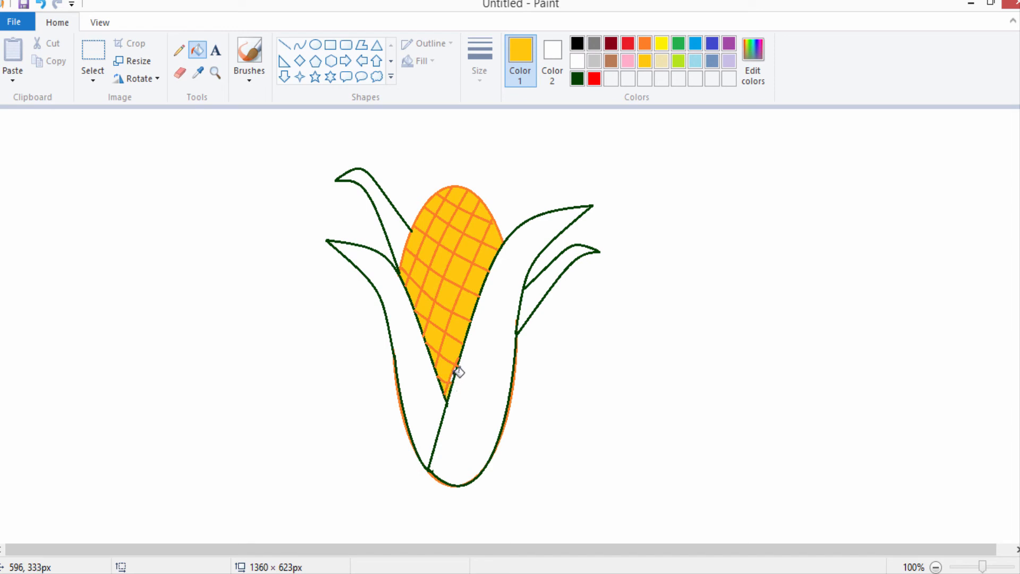
click(458, 372)
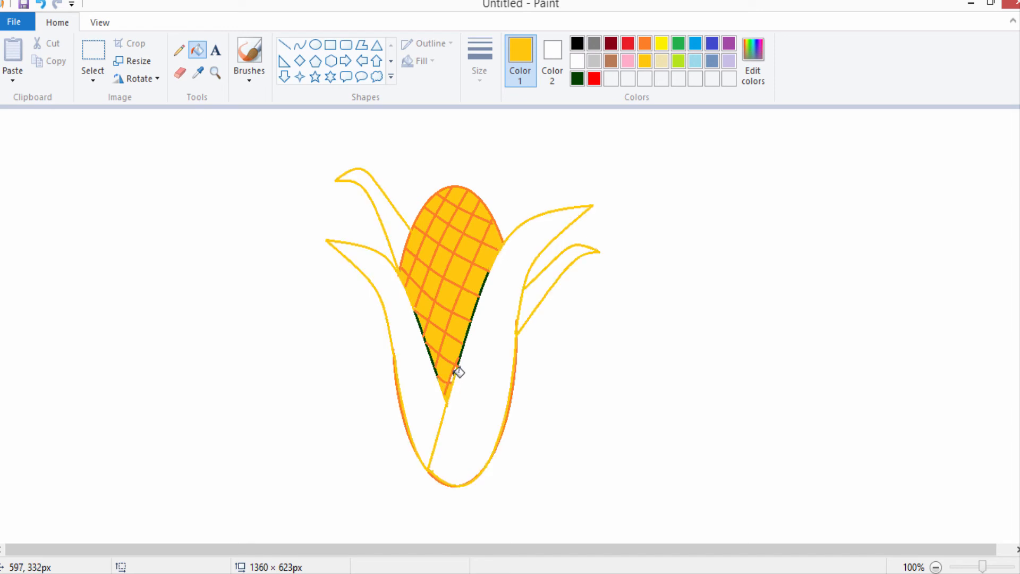
click(40, 6)
click(42, 7)
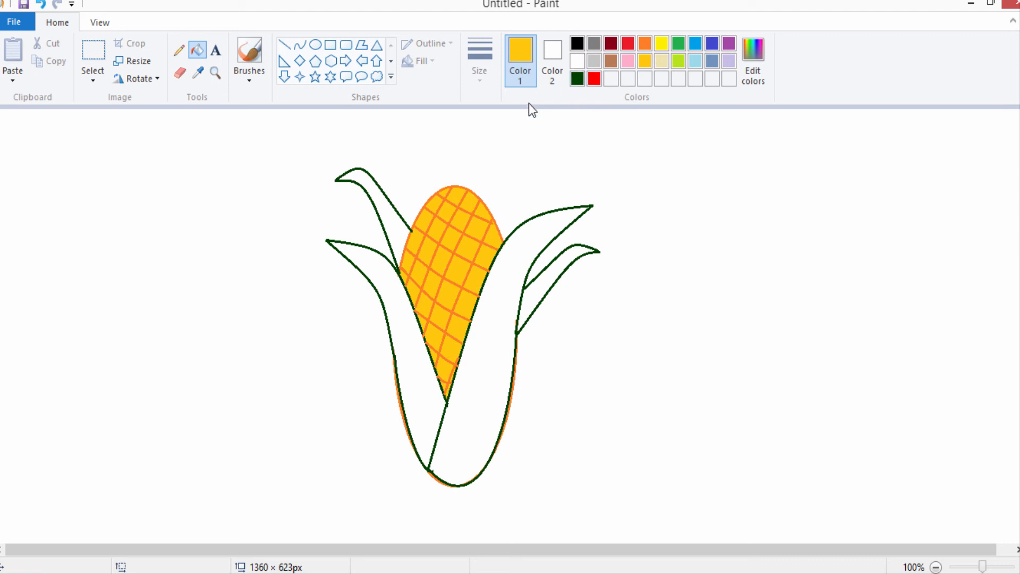
- Fill the large right leaf, its small side leaf and the large left leaf with dark green
click(572, 82)
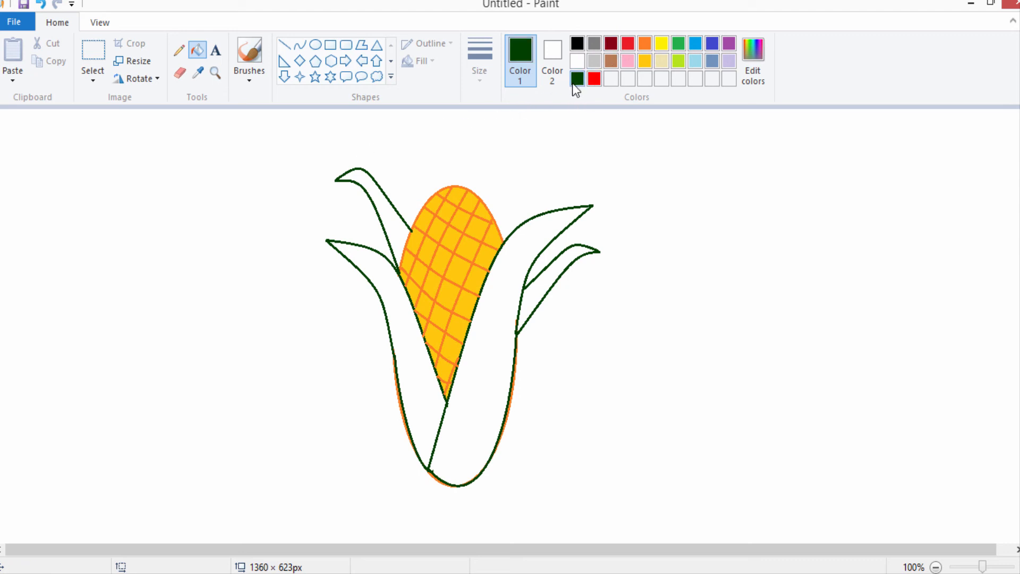
click(529, 230)
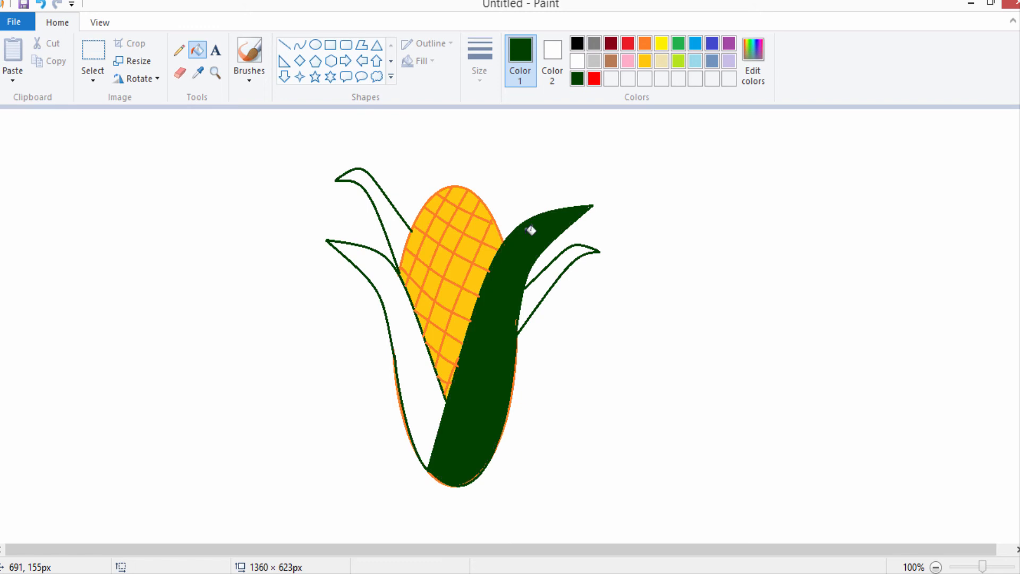
click(546, 285)
click(408, 345)
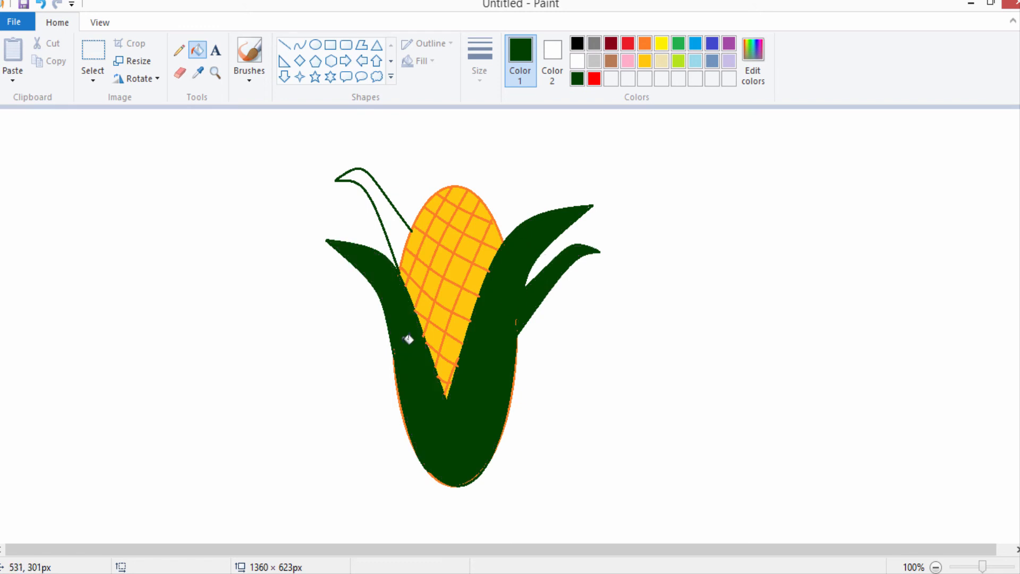
- Try filling the narrow upper-left leaf with dark green and undo that fill
click(402, 241)
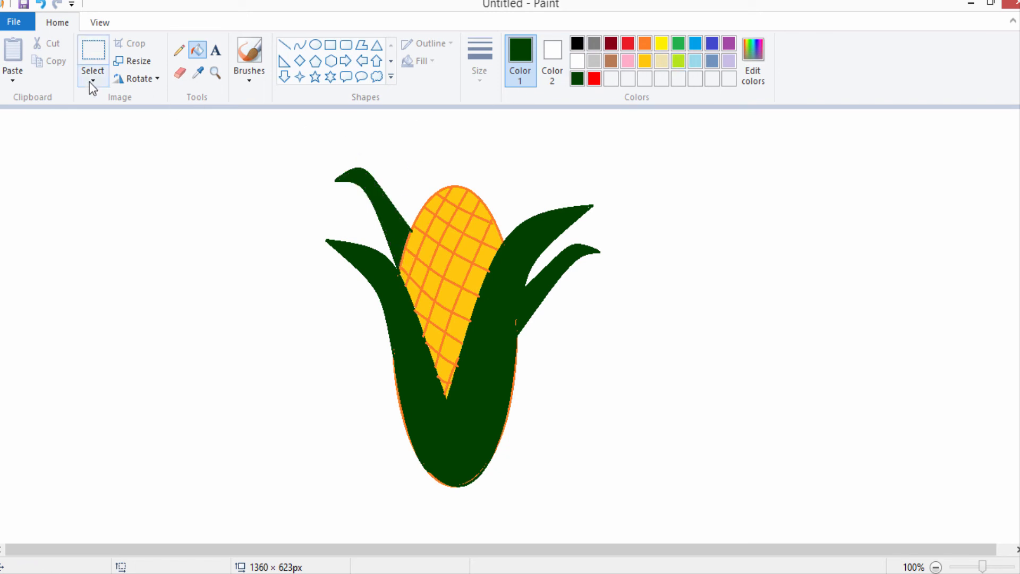
click(46, 11)
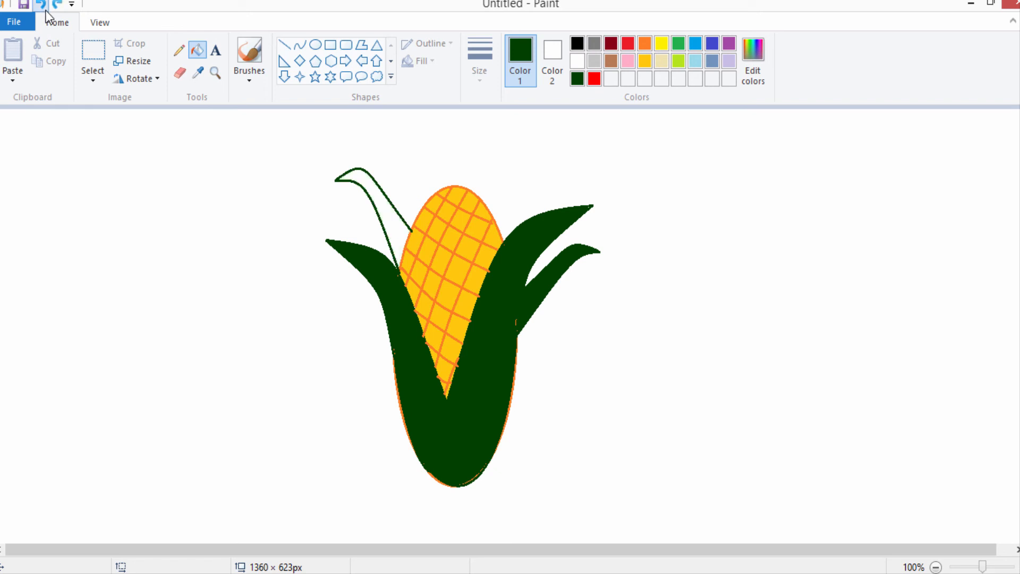
- Undo the dark green fills of the large left leaf, the large right leaf and its small side leaf
click(46, 12)
click(47, 11)
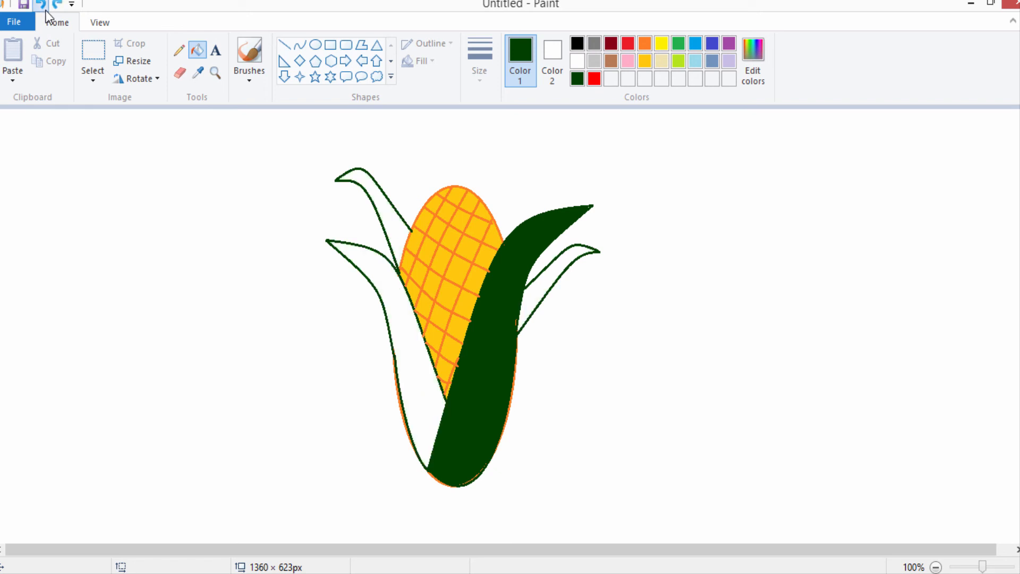
click(48, 12)
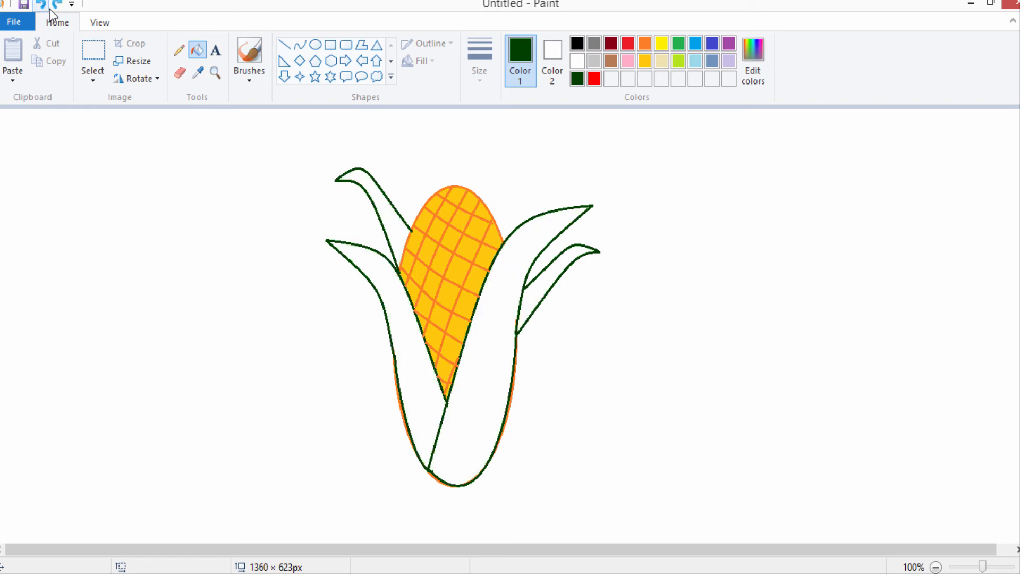
- Try filling the large left leaf and the large right leaf with bright green
click(679, 61)
click(754, 78)
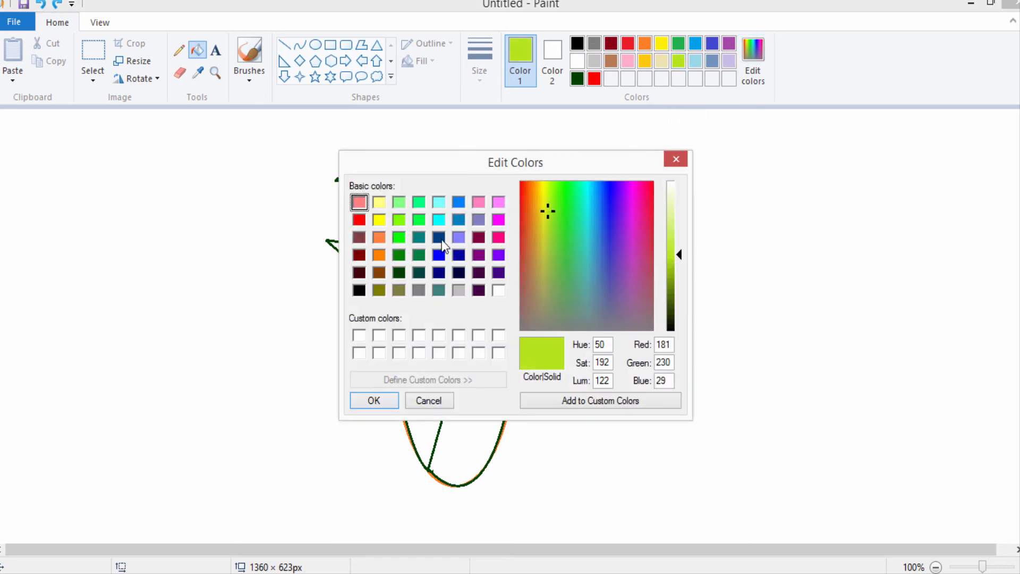
click(399, 236)
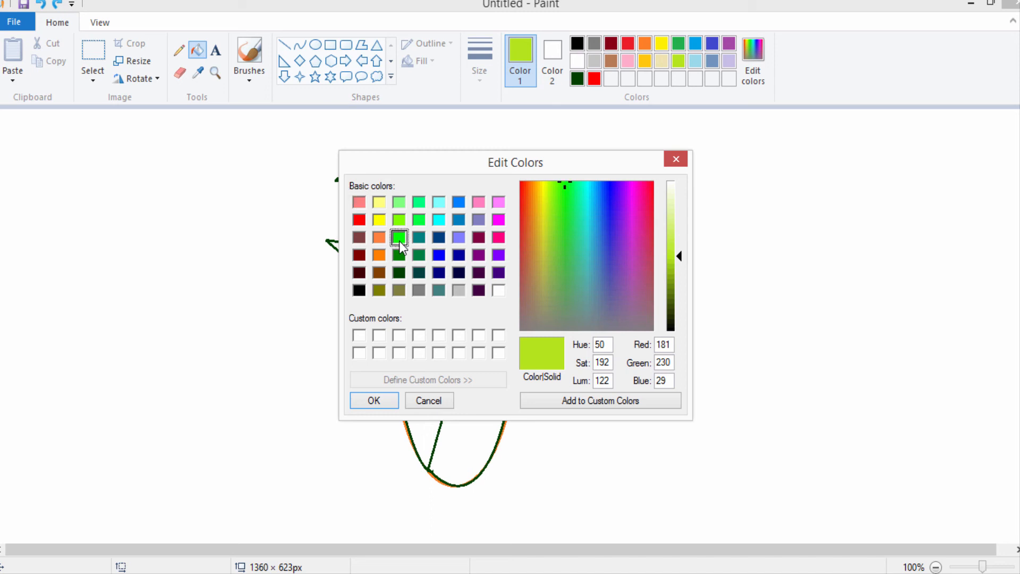
click(375, 401)
click(420, 388)
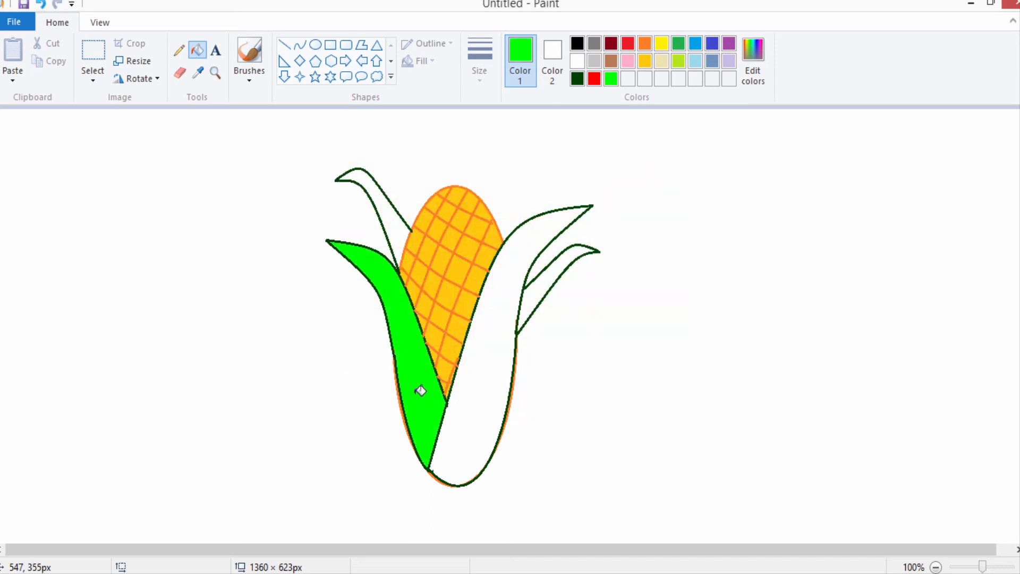
click(485, 344)
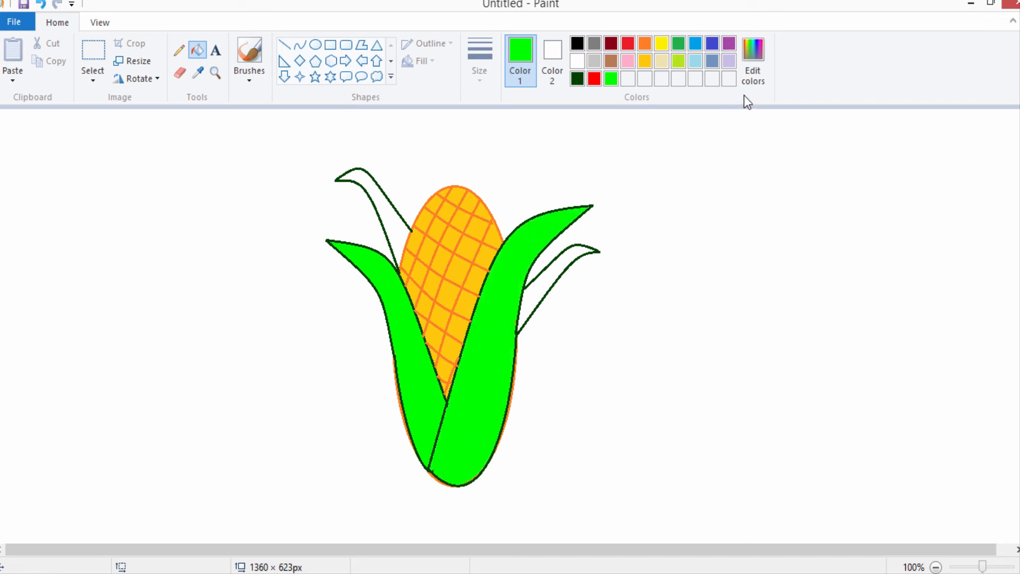
- Mix a darker green of RGB 0, 174, 0 and fill all four husk leaves with it
click(753, 80)
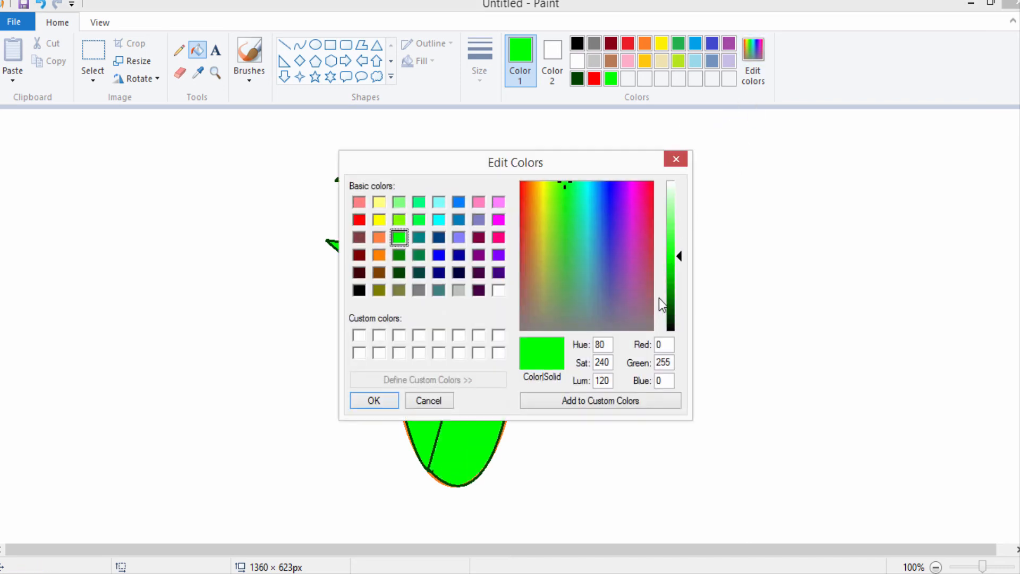
click(678, 271)
drag(678, 273, 677, 281)
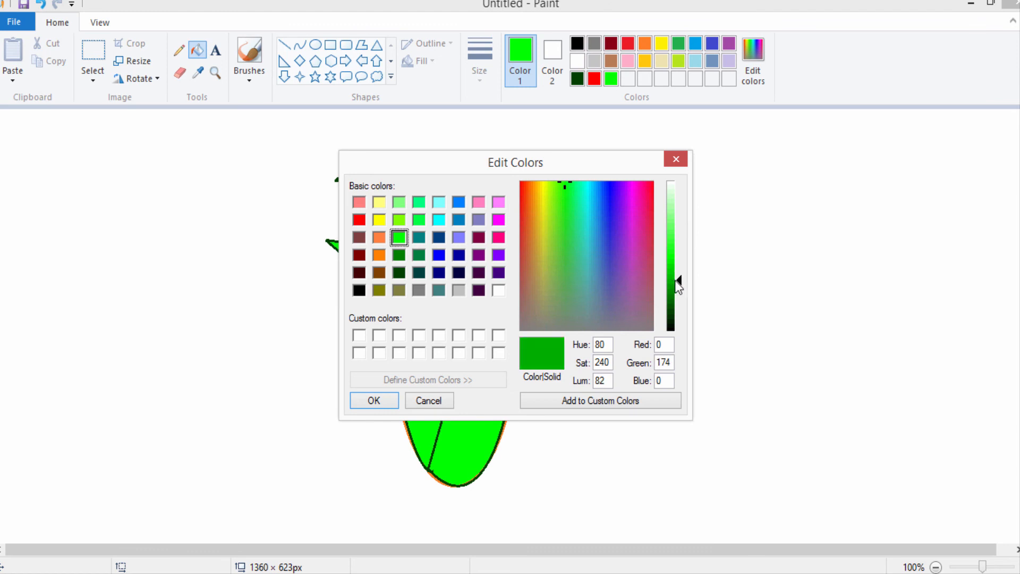
click(387, 403)
click(427, 395)
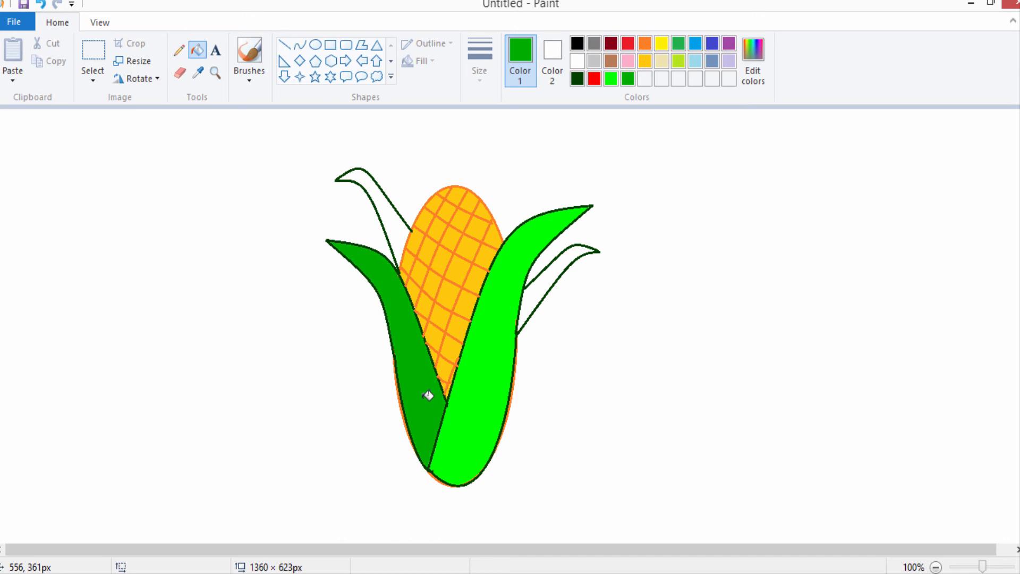
click(476, 374)
click(531, 294)
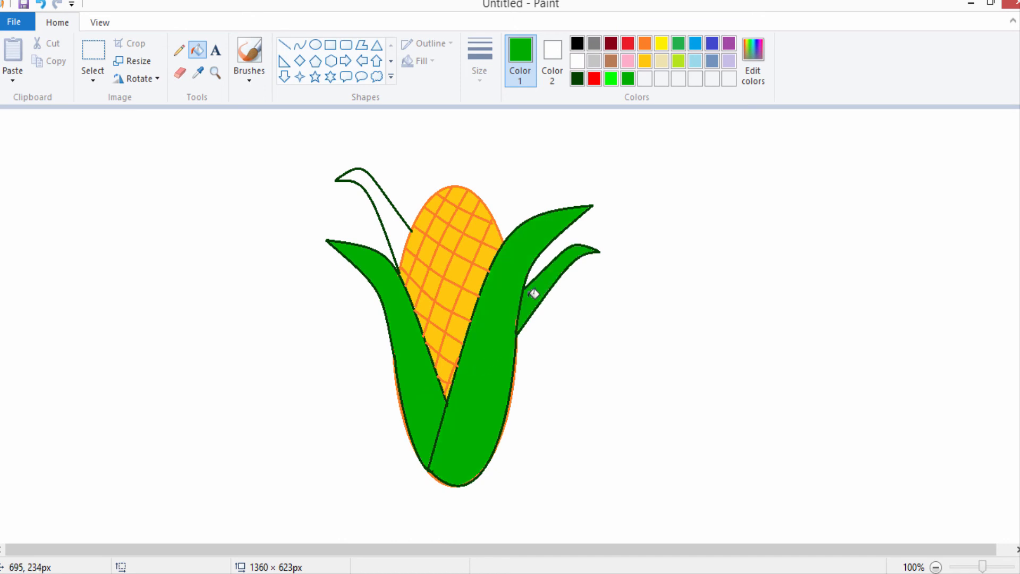
click(392, 230)
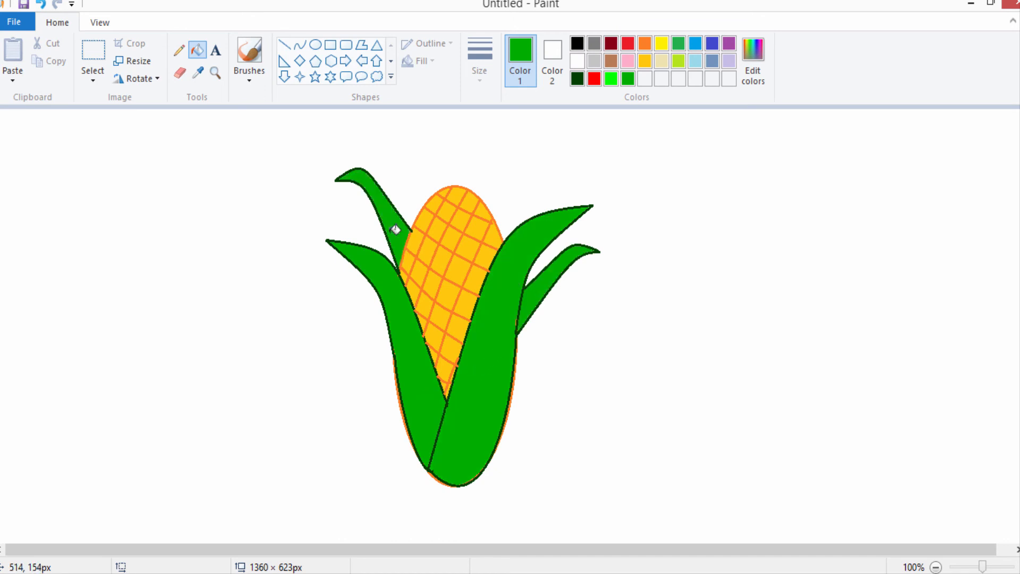
- Retrace the large left leaf's inner edge along the kernels down to the cob's tip with dark green curves
click(578, 80)
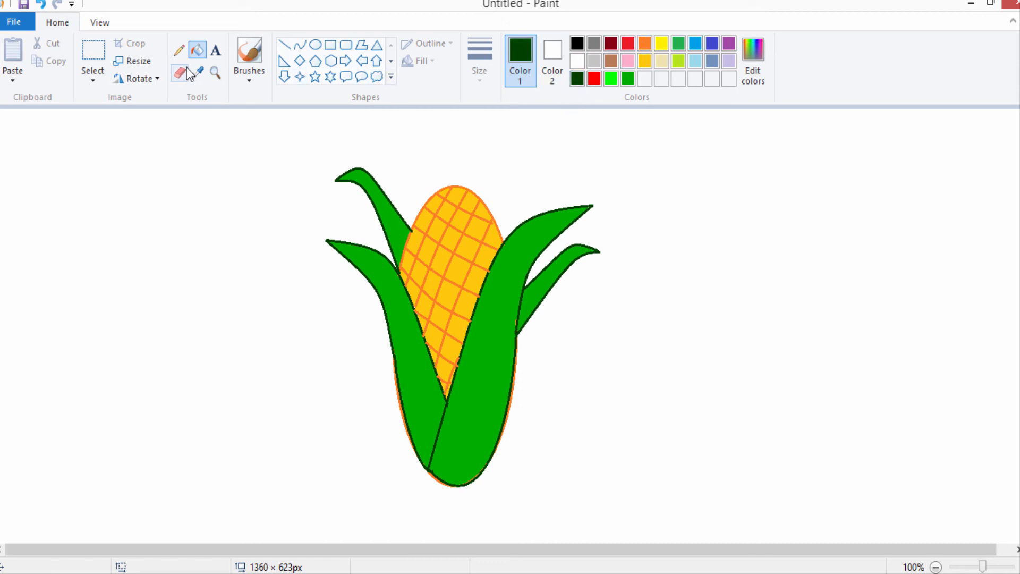
click(298, 48)
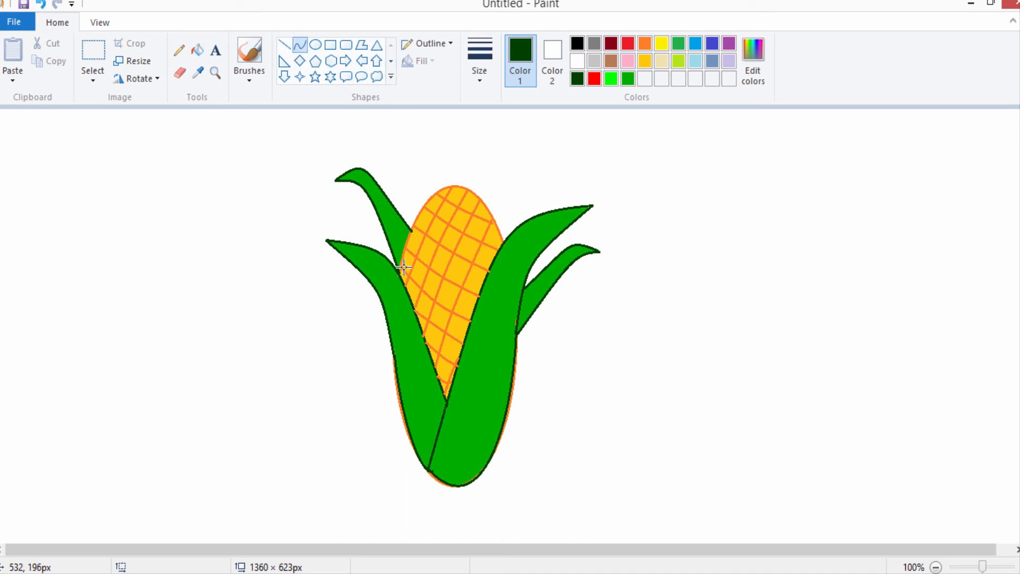
drag(397, 269, 429, 352)
click(425, 338)
drag(425, 348, 446, 400)
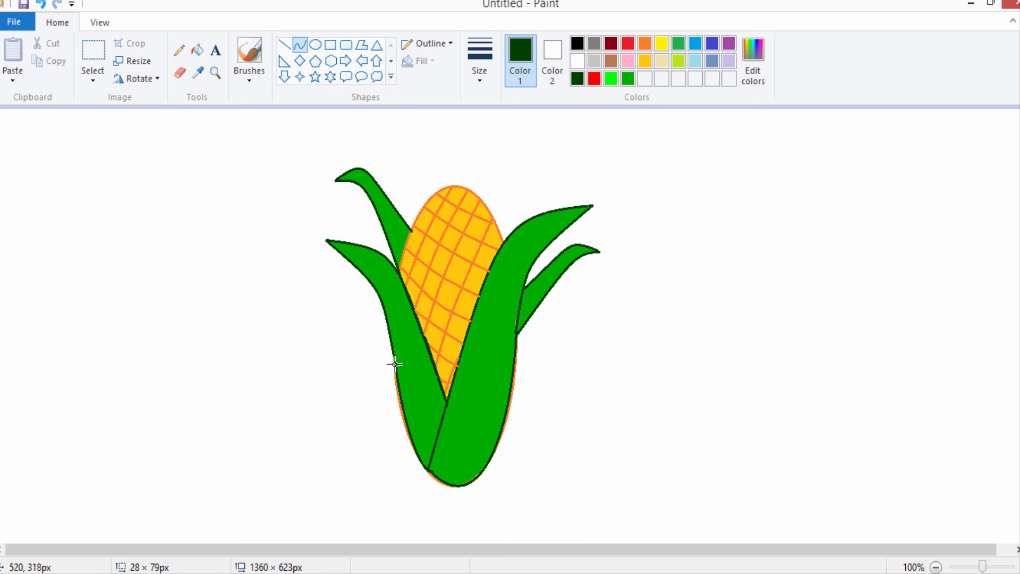
- Cover the exposed orange outline along the lower outer edges of the large left and right leaves with dark green curves
mouse_move(394, 364)
mouse_down()
mouse_move(396, 407)
mouse_move(414, 447)
mouse_move(402, 419)
mouse_up()
click(510, 406)
drag(518, 363, 500, 434)
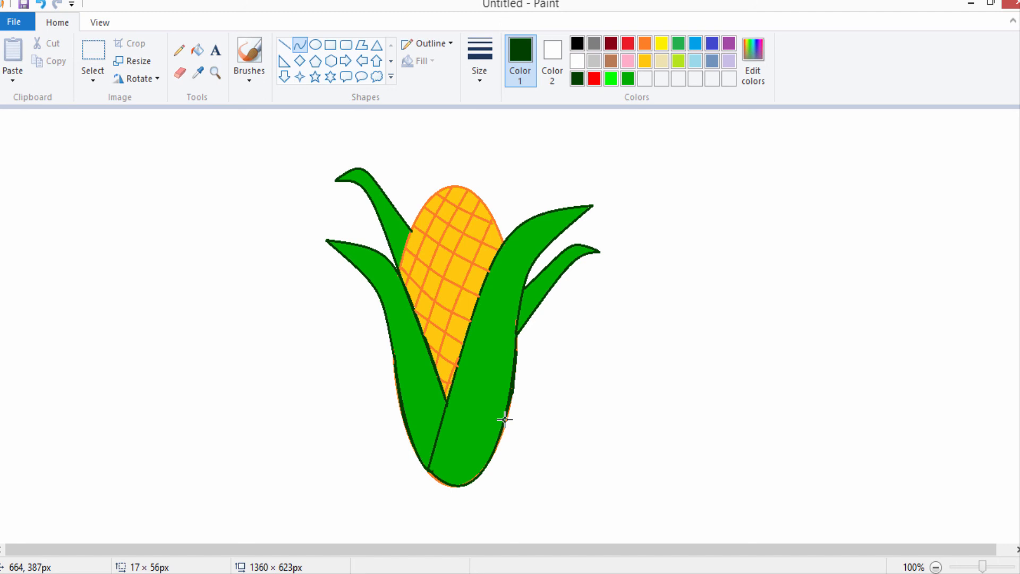
- Continue the dark green outline down the large right leaf's lower outer edge with a curve about 21 × 47 px
drag(505, 420, 507, 419)
click(573, 389)
drag(505, 424, 497, 447)
click(41, 5)
drag(506, 420, 495, 455)
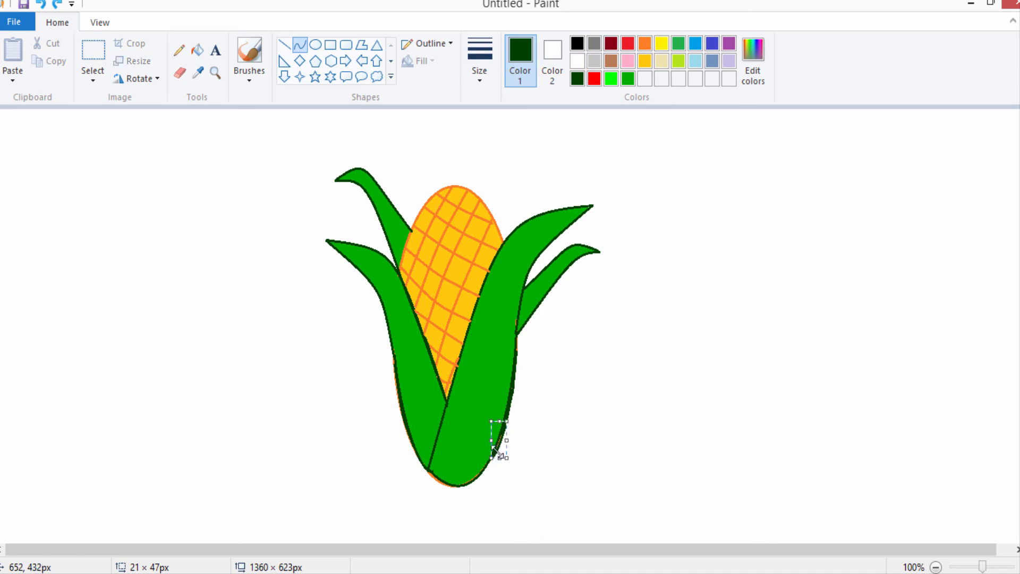
click(528, 414)
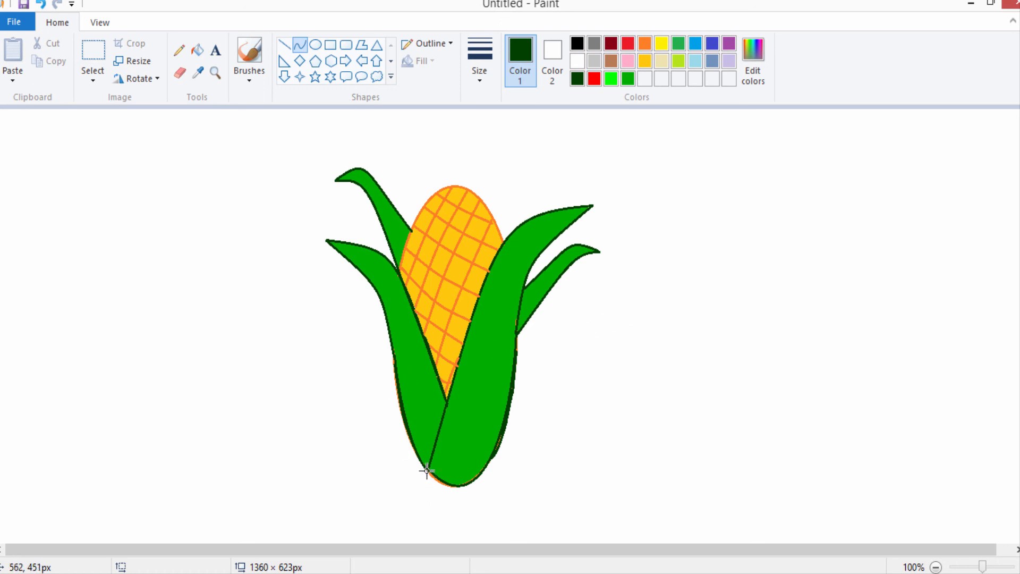
- Trace a dark green curve along the husk's bottom edge and touch up the lower outline with the Pencil tool
mouse_move(426, 470)
mouse_down()
mouse_move(494, 457)
mouse_move(466, 462)
mouse_move(459, 488)
mouse_up()
click(473, 486)
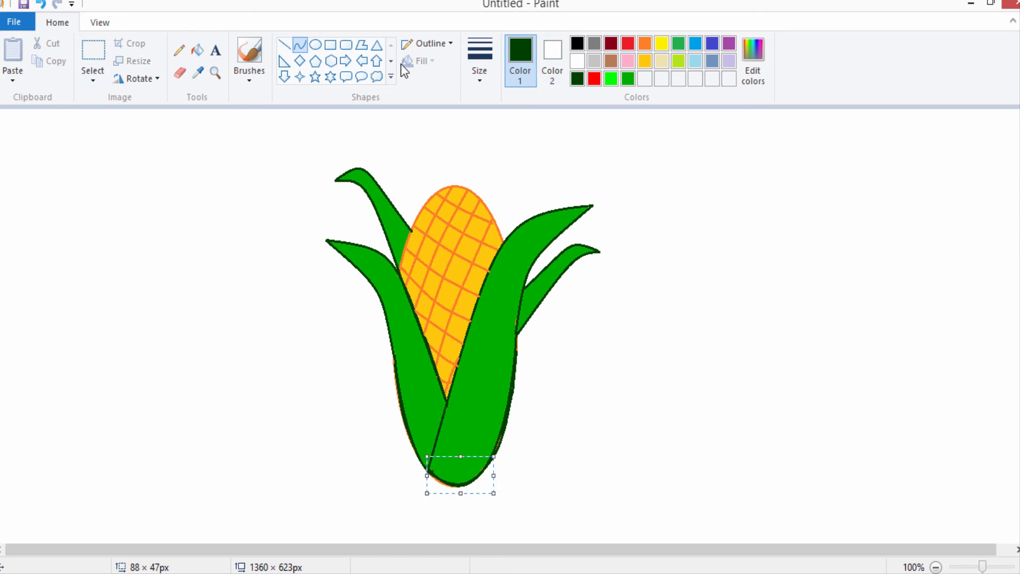
click(198, 53)
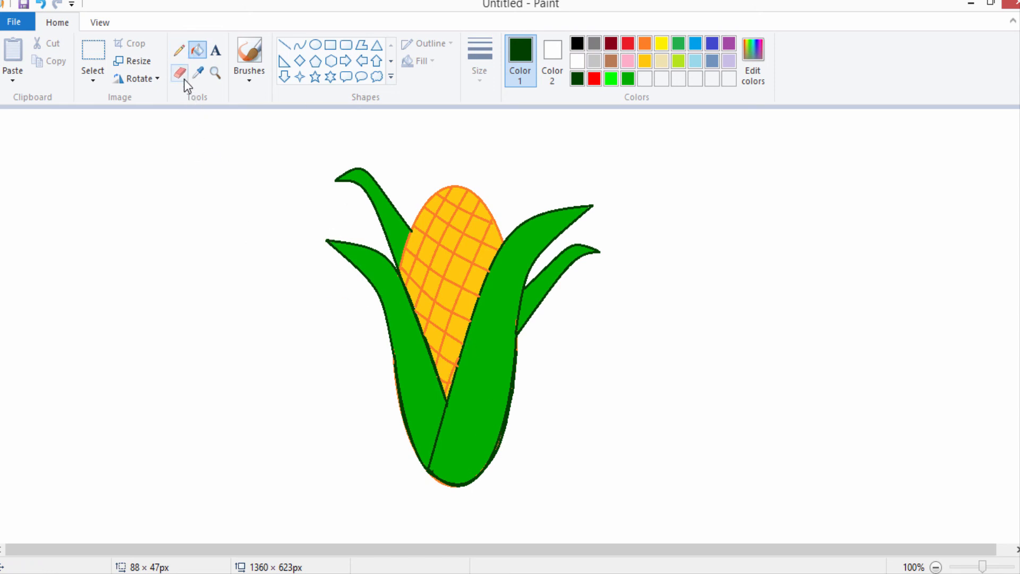
click(184, 51)
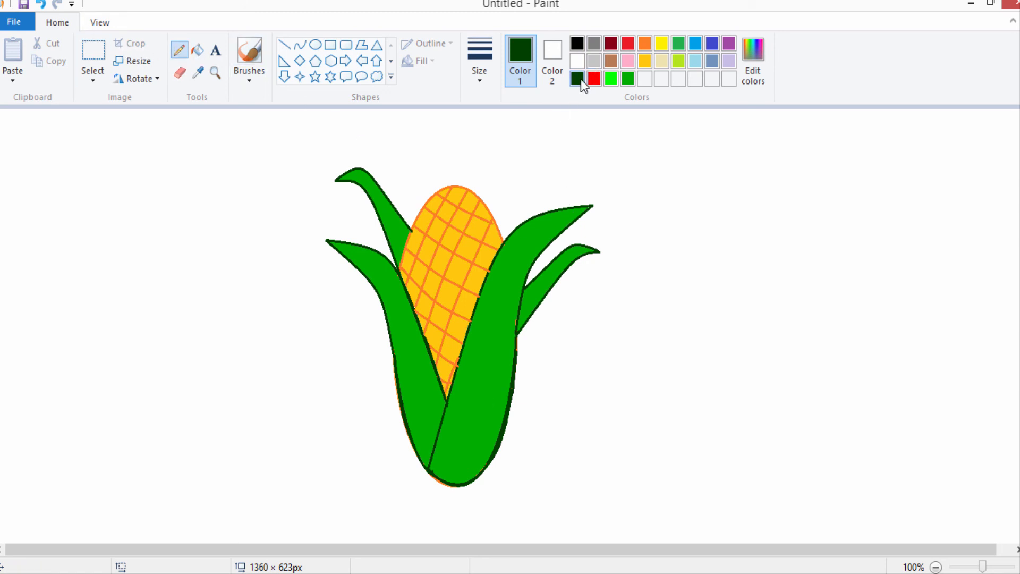
- Draw a short stem outline beneath the husk with dark green curves for its two sides and its base
click(300, 45)
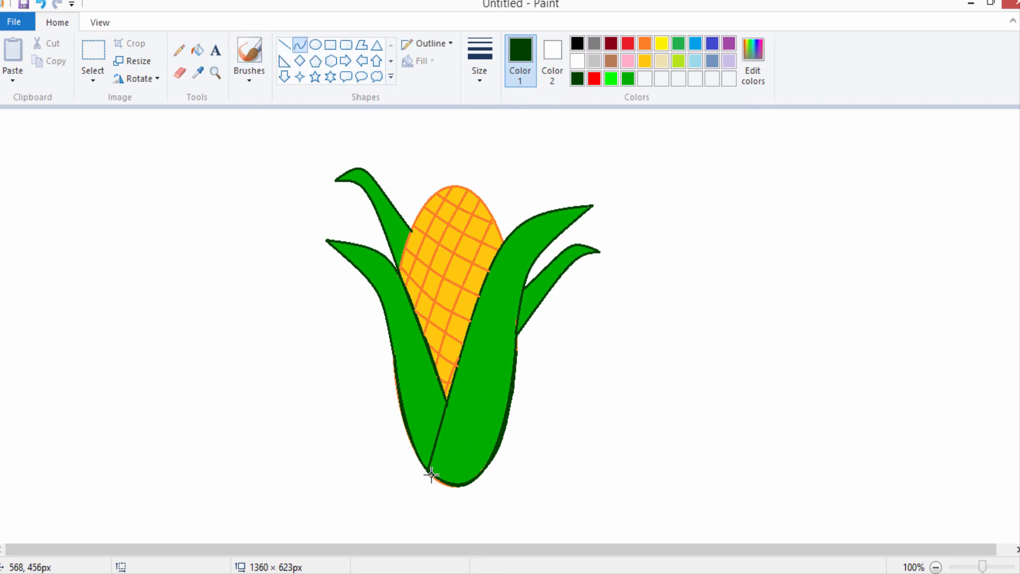
drag(431, 473, 445, 504)
click(476, 497)
mouse_move(468, 483)
mouse_down()
mouse_move(459, 516)
mouse_move(456, 498)
mouse_up()
click(461, 497)
drag(445, 518, 460, 515)
drag(460, 515, 452, 516)
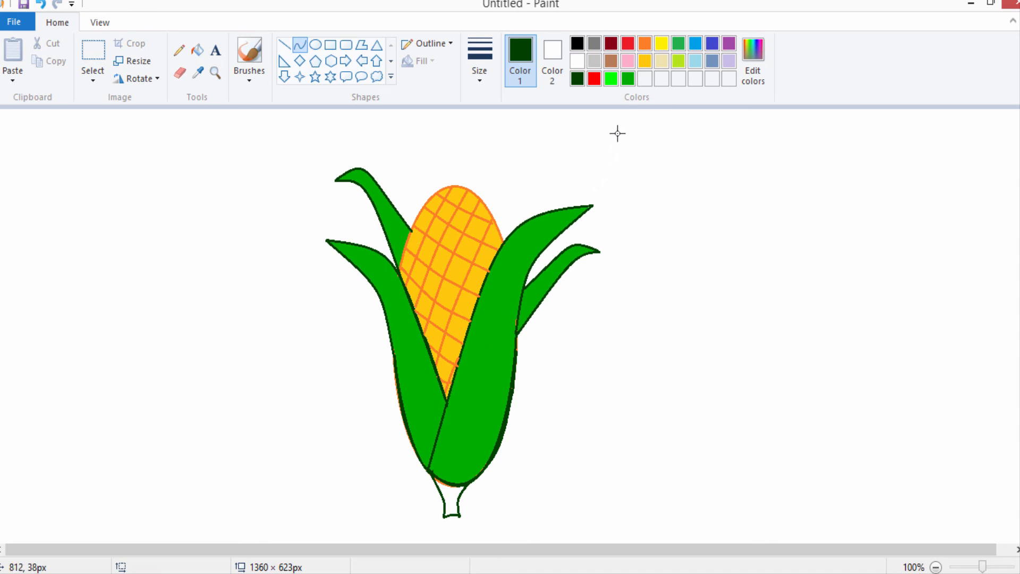
- Fill the stem with the same medium green as the husk leaves
click(628, 79)
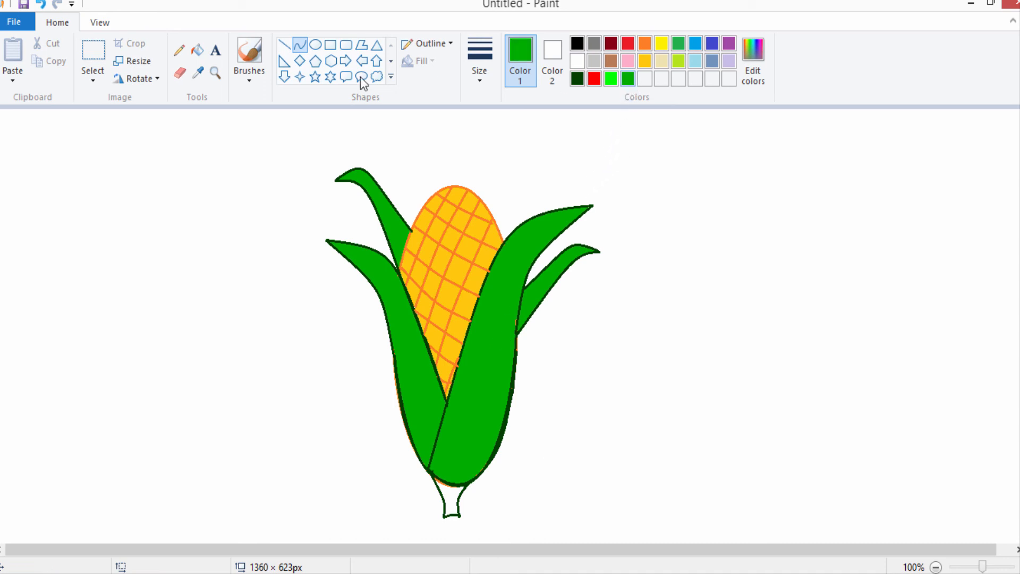
click(197, 51)
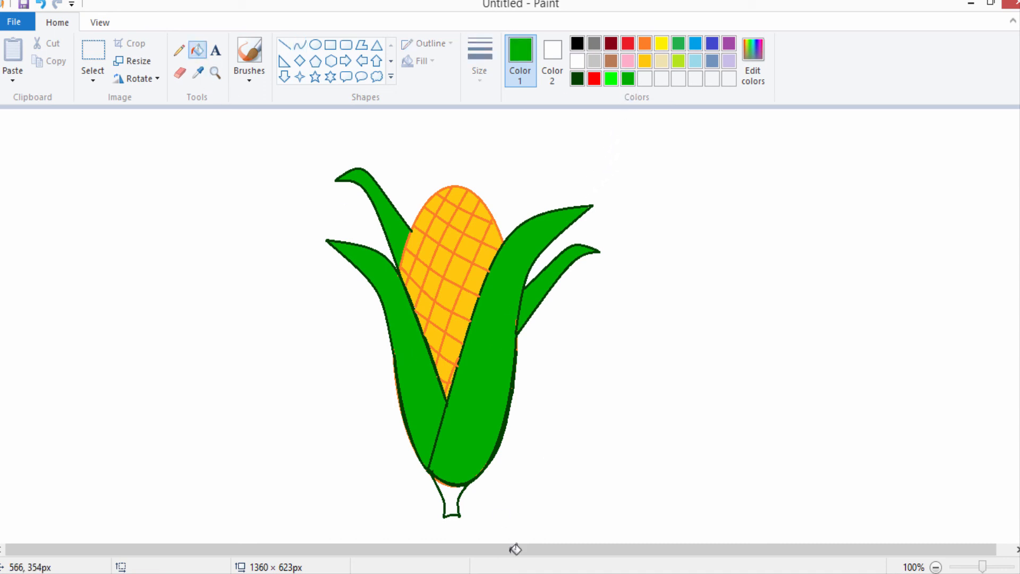
click(456, 493)
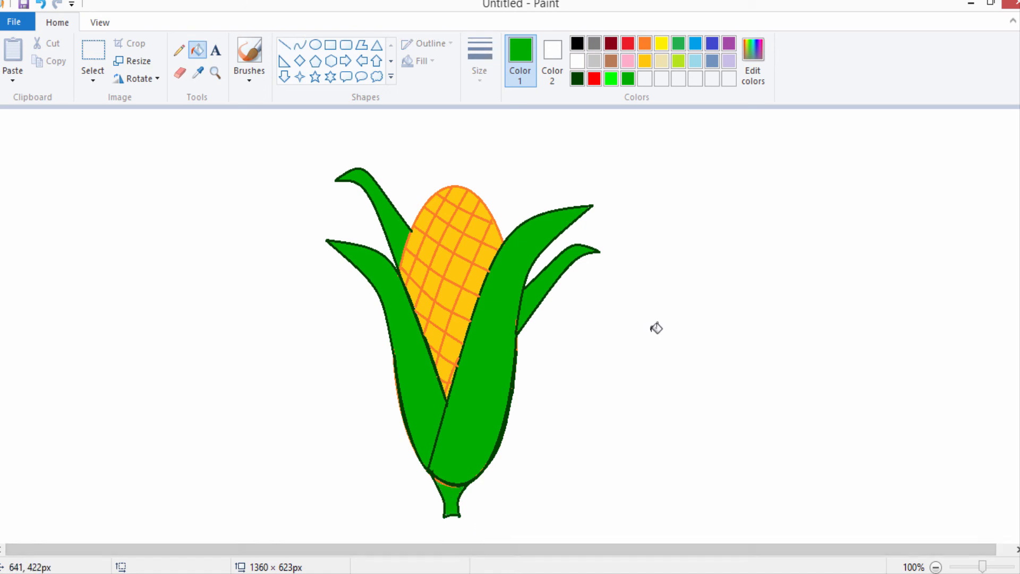